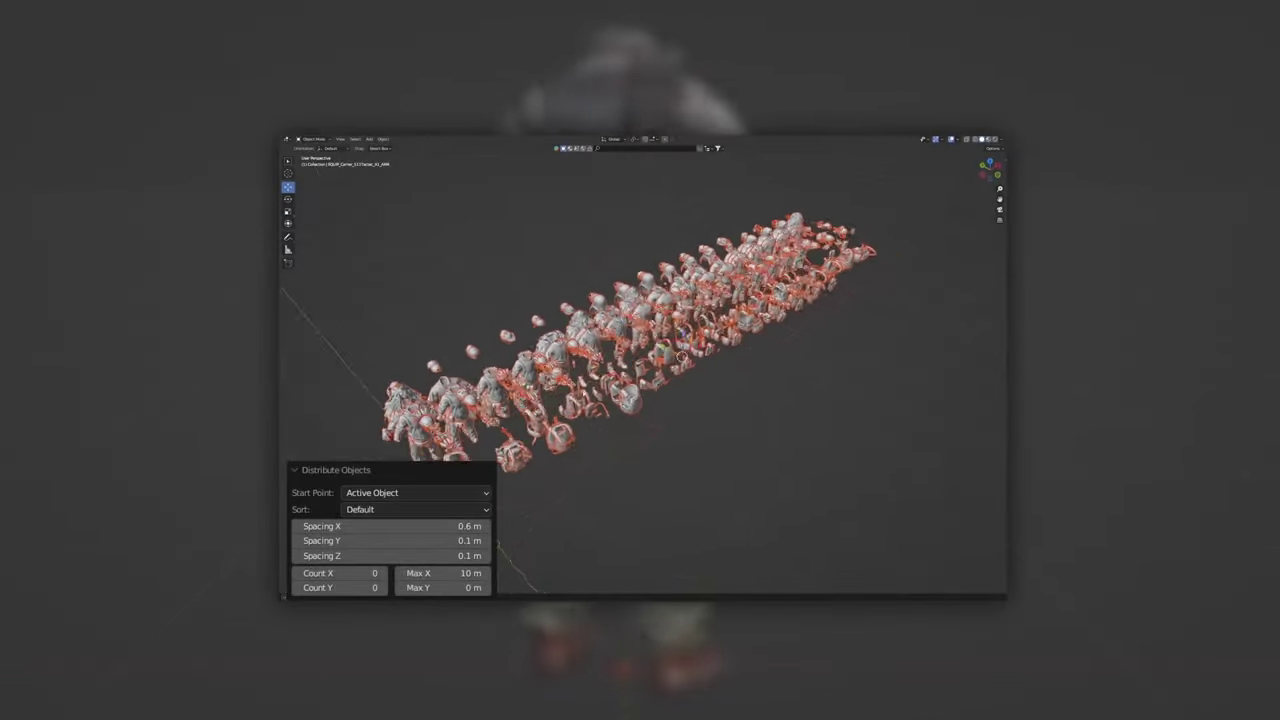
Step: Set the distributed objects' Y spacing to 0.5 m and choose a sorting option for the distribution
{"action": "left_click_drag", "start_coordinate": [350, 526], "coordinate": [376, 526]}
{"action": "double_click", "coordinate": [426, 537]}
{"action": "type", "text": "0.5"}
{"action": "key", "text": "Return"}
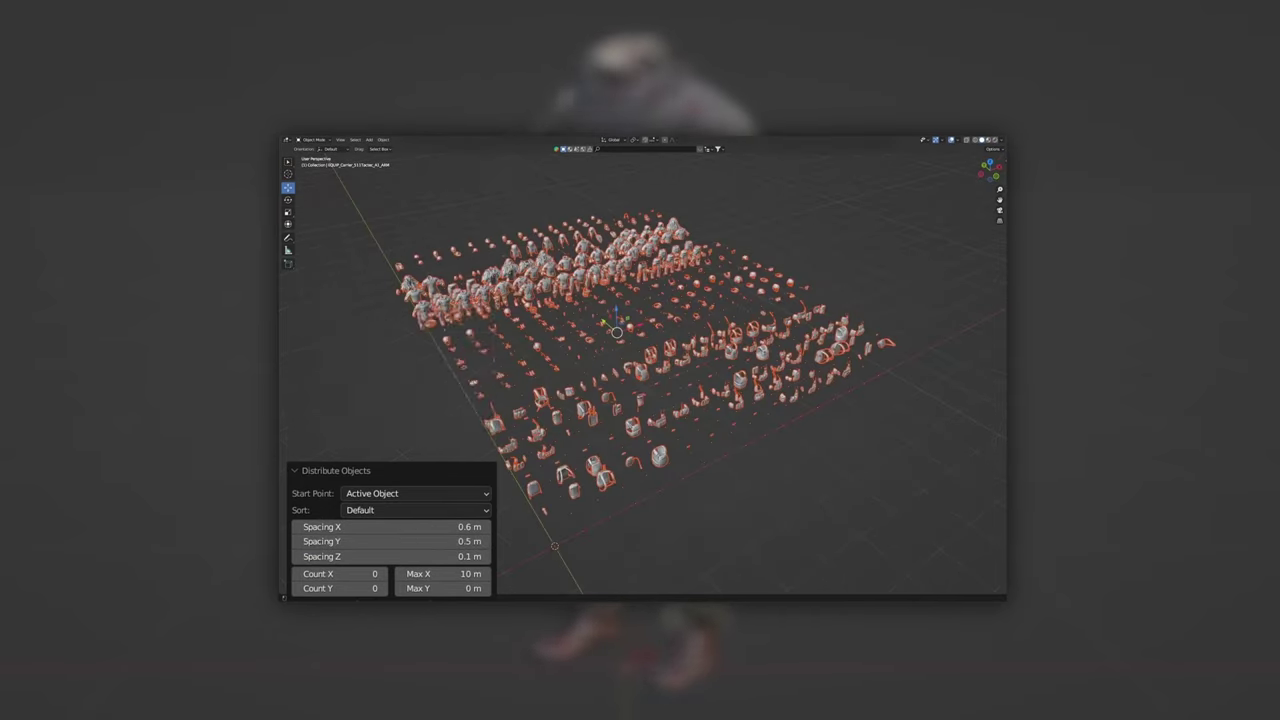
{"action": "left_click", "coordinate": [416, 510]}
{"action": "left_click", "coordinate": [400, 464]}
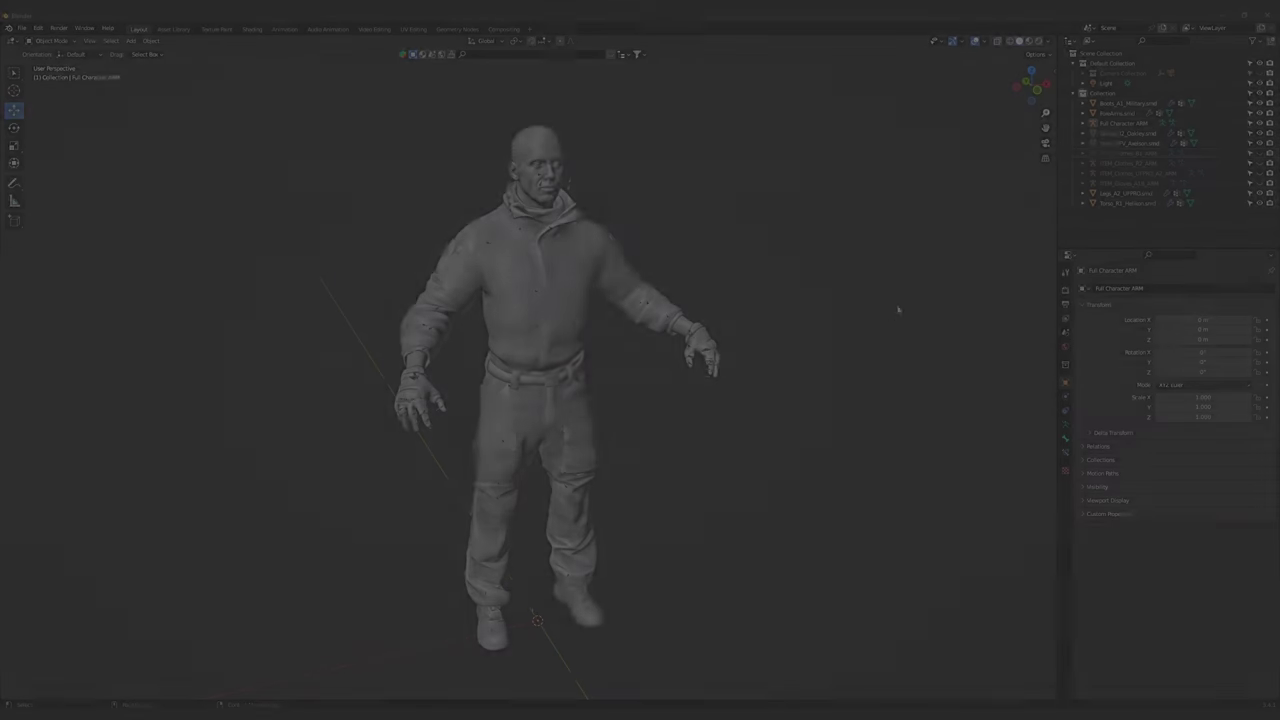
Step: Delete the Full Character ARM armature from the scene
{"action": "left_click", "coordinate": [1127, 123]}
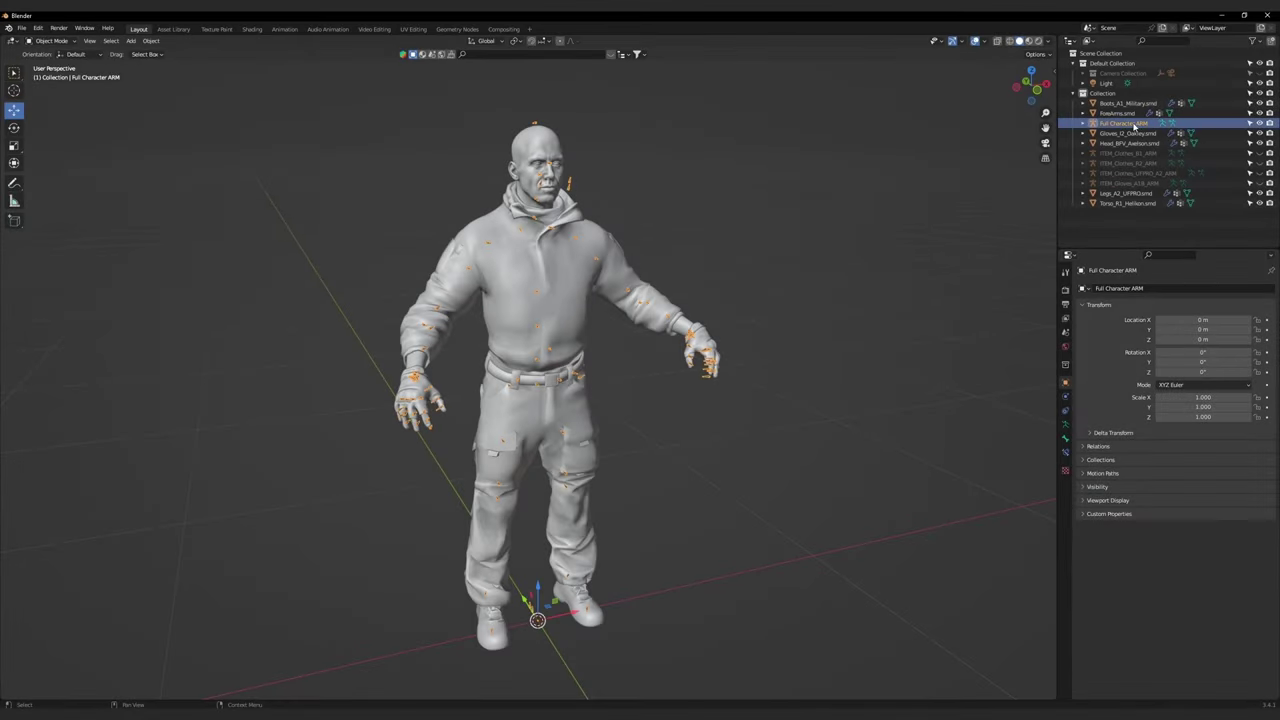
{"action": "key", "text": "Delete"}
Step: Move the head and forearm meshes into a new collection named Human Skin and nest it inside the hidden Camera Collection
{"action": "left_click", "coordinate": [556, 168]}
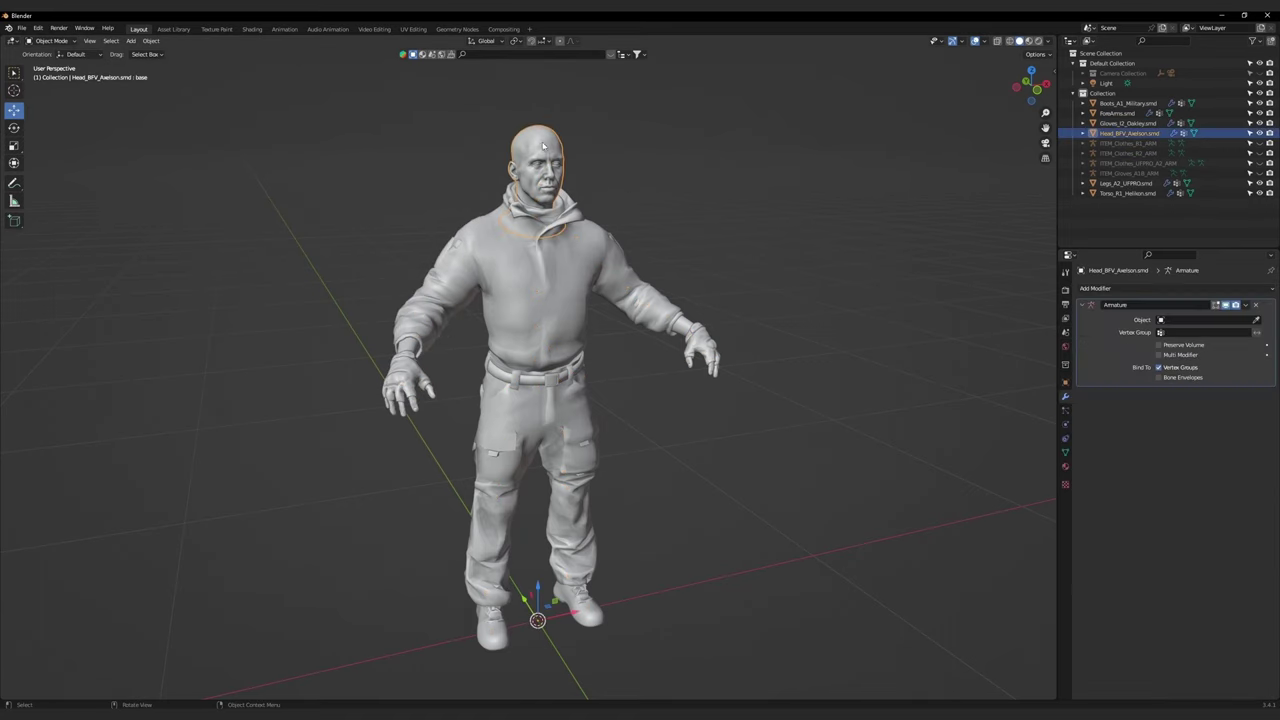
{"action": "left_click", "coordinate": [684, 322], "text": "shift"}
{"action": "key", "text": "m"}
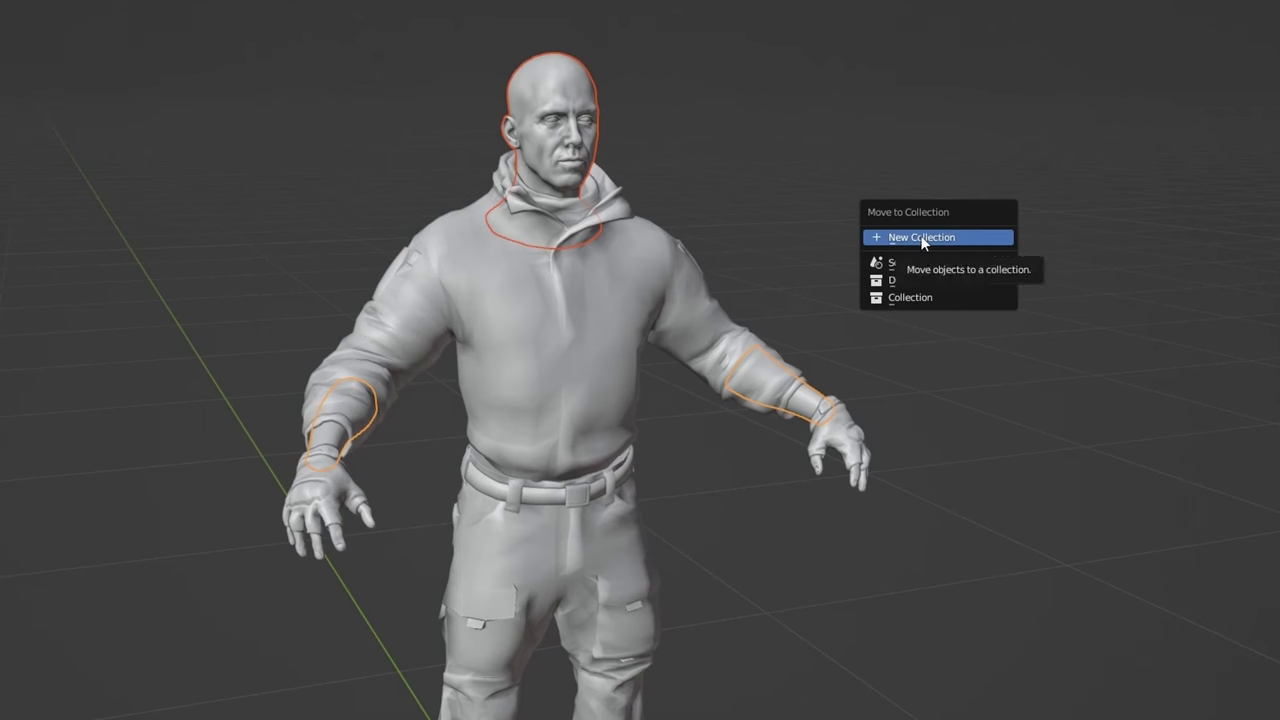
{"action": "left_click", "coordinate": [922, 238]}
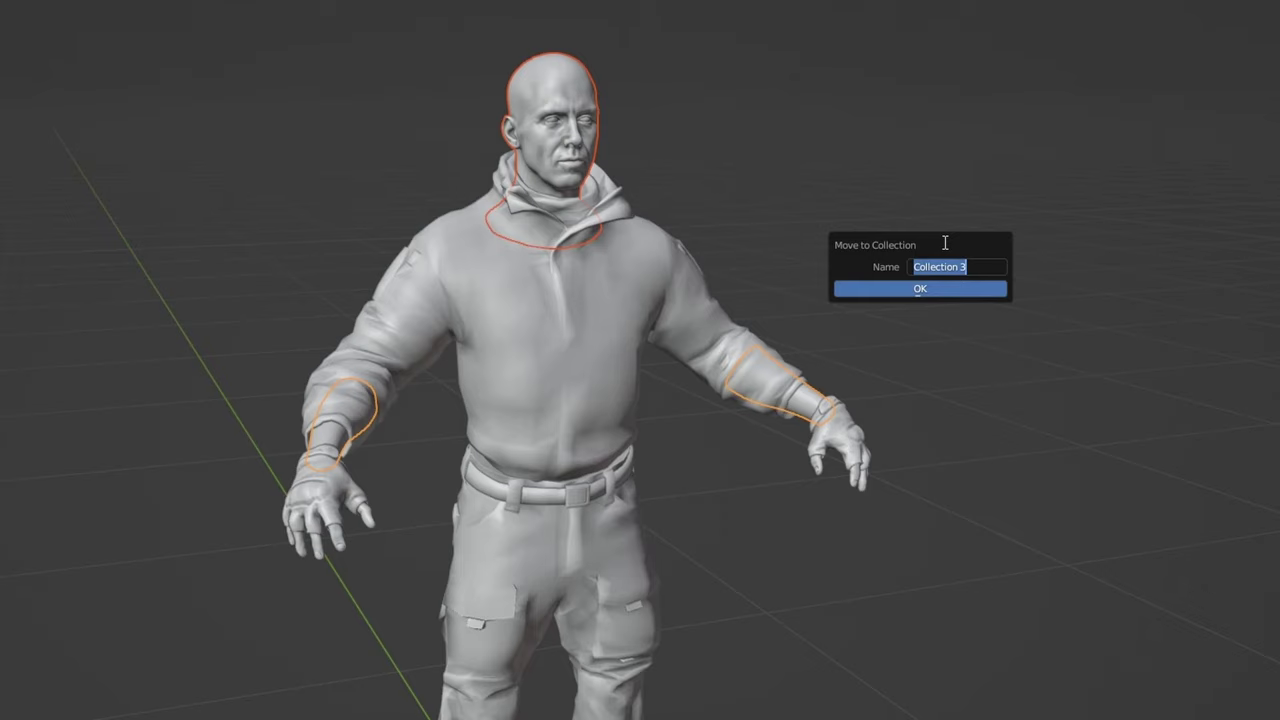
{"action": "type", "text": "Human Skin"}
{"action": "key", "text": "Return"}
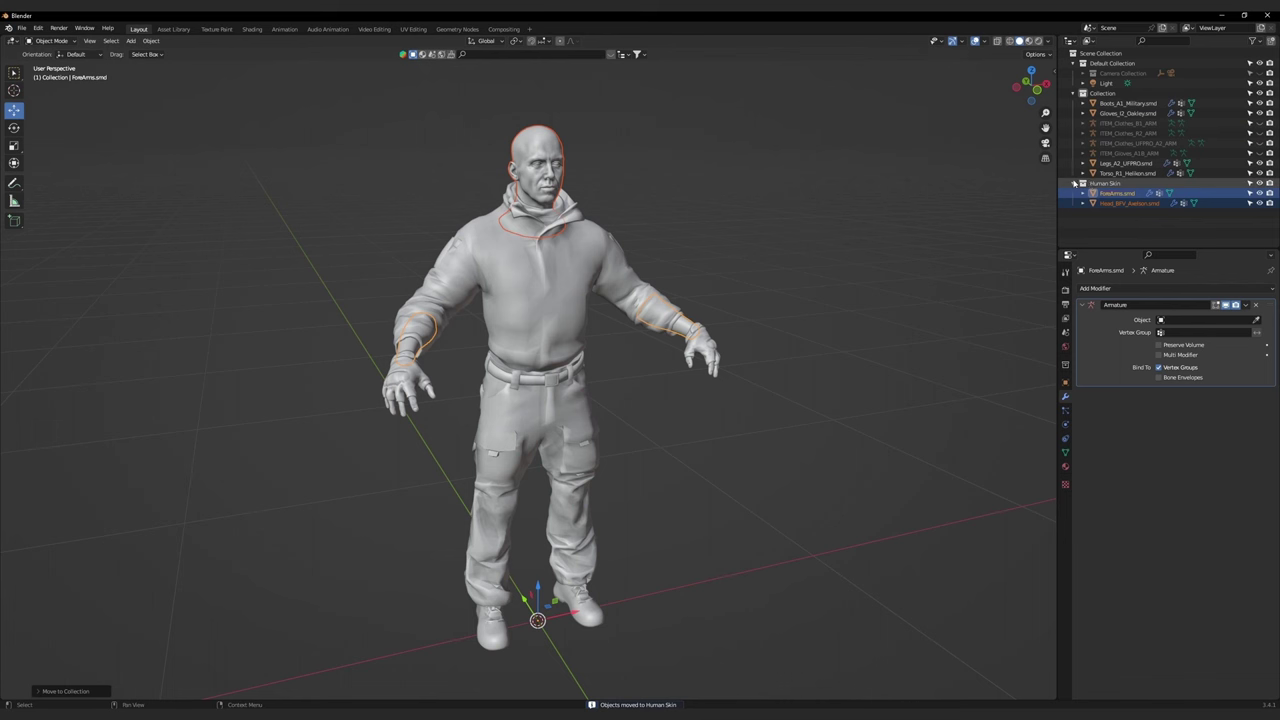
{"action": "left_click_drag", "start_coordinate": [1099, 185], "coordinate": [1121, 73]}
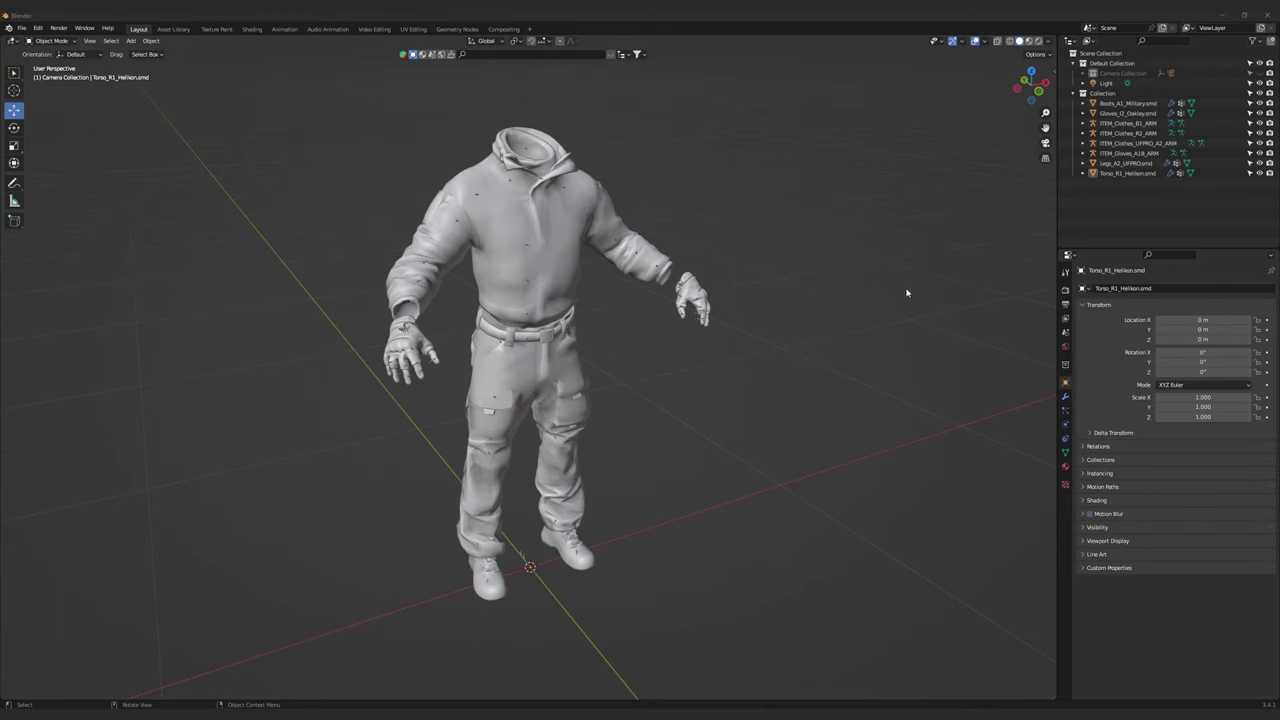
Step: Highlight the four clothing armatures and the boots, gloves, legs and torso meshes to examine the character's parts
{"action": "left_click", "coordinate": [1124, 125]}
{"action": "left_click", "coordinate": [1126, 154], "text": "shift"}
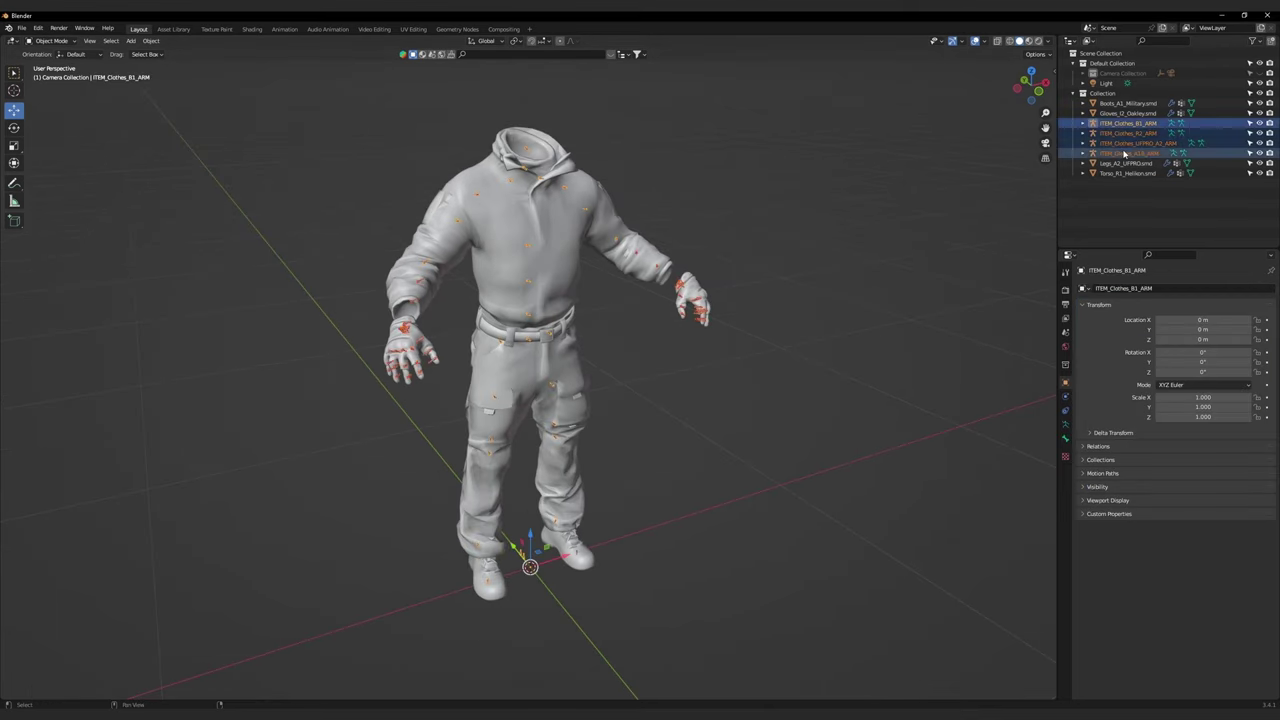
{"action": "left_click", "coordinate": [1129, 104]}
{"action": "left_click", "coordinate": [1129, 115], "text": "ctrl"}
{"action": "left_click", "coordinate": [1128, 163], "text": "ctrl"}
{"action": "left_click", "coordinate": [1126, 174], "text": "ctrl"}
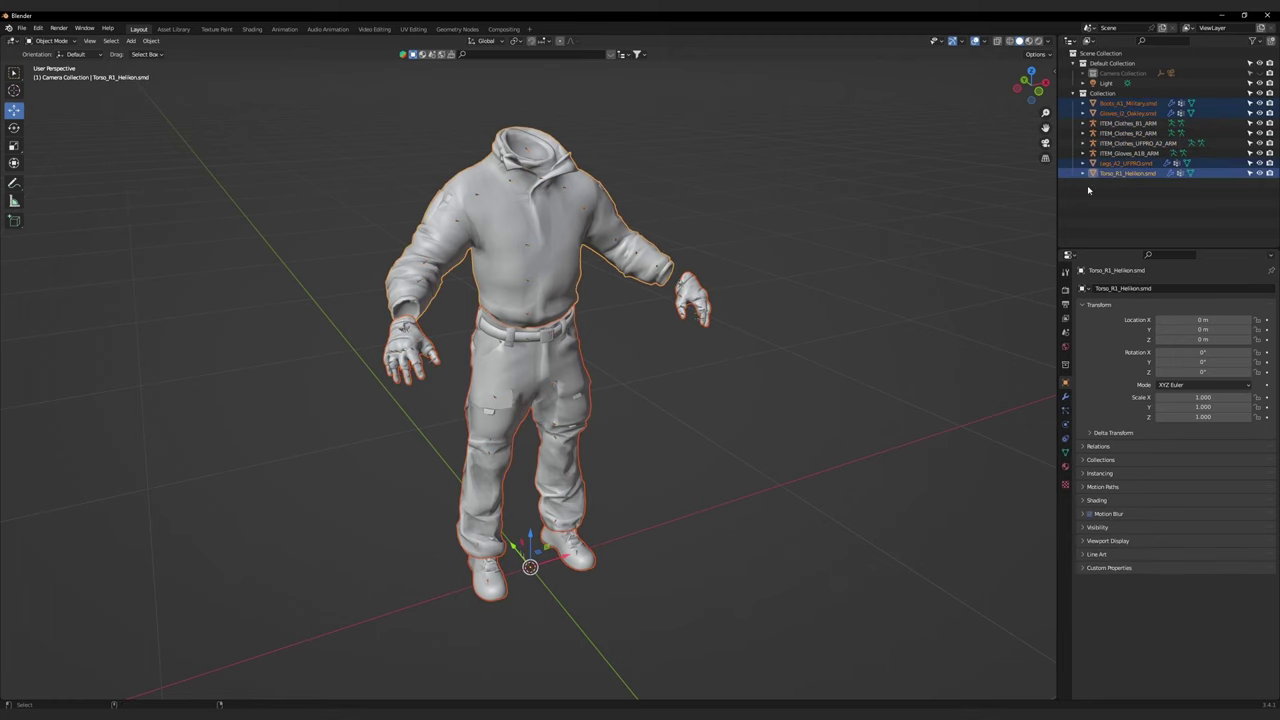
{"action": "left_click", "coordinate": [756, 244]}
Step: Check which armature the torso's Armature modifier uses and move the torso with ITEM_Clothes_R2_ARM 1 m along X
{"action": "left_click", "coordinate": [560, 254]}
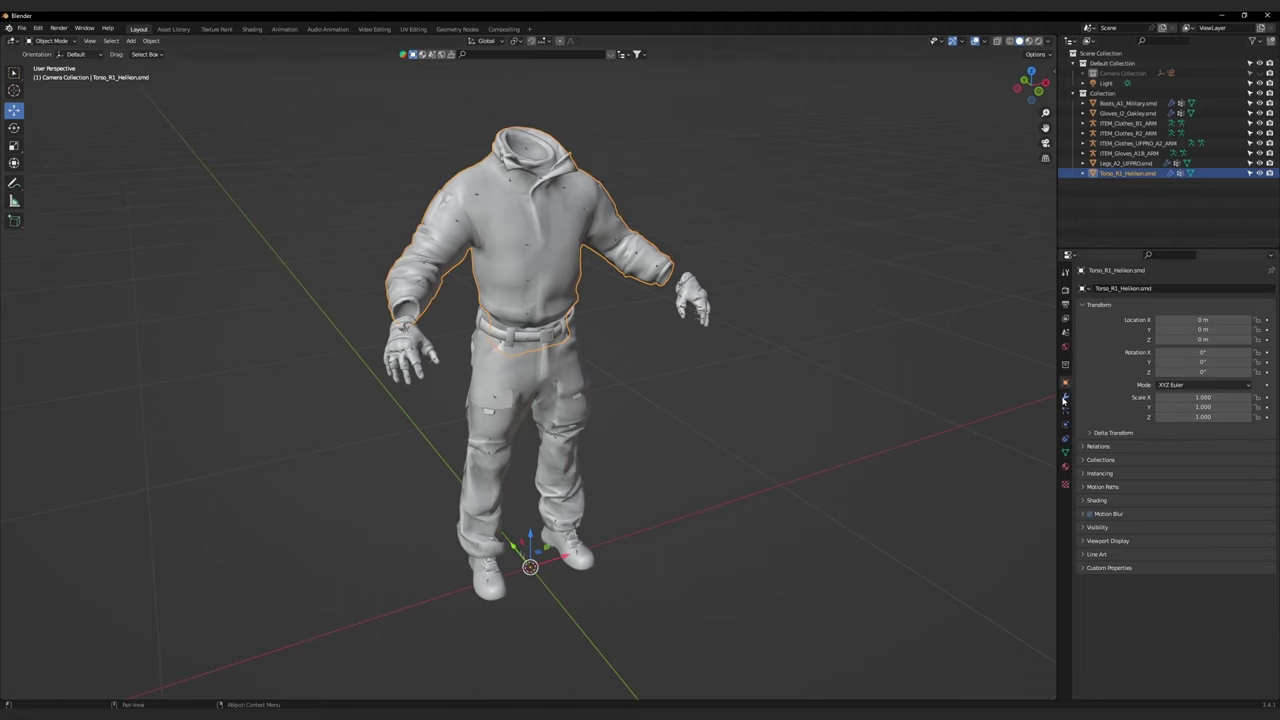
{"action": "left_click", "coordinate": [1066, 398]}
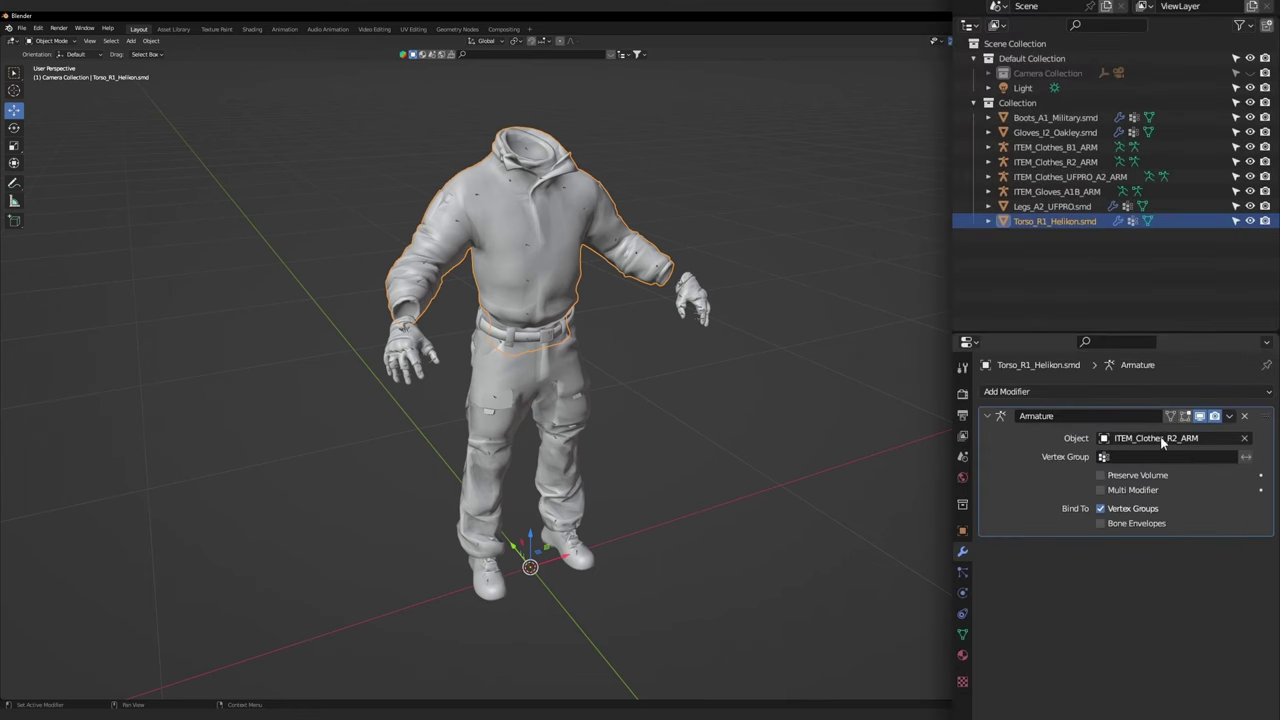
{"action": "left_click", "coordinate": [1080, 167]}
{"action": "middle_click_drag", "start_coordinate": [686, 395], "coordinate": [645, 456]}
{"action": "key", "text": "g"}
{"action": "key", "text": "x"}
{"action": "key", "text": "1"}
{"action": "key", "text": "Return"}
{"action": "middle_click_drag", "start_coordinate": [740, 448], "coordinate": [430, 291]}
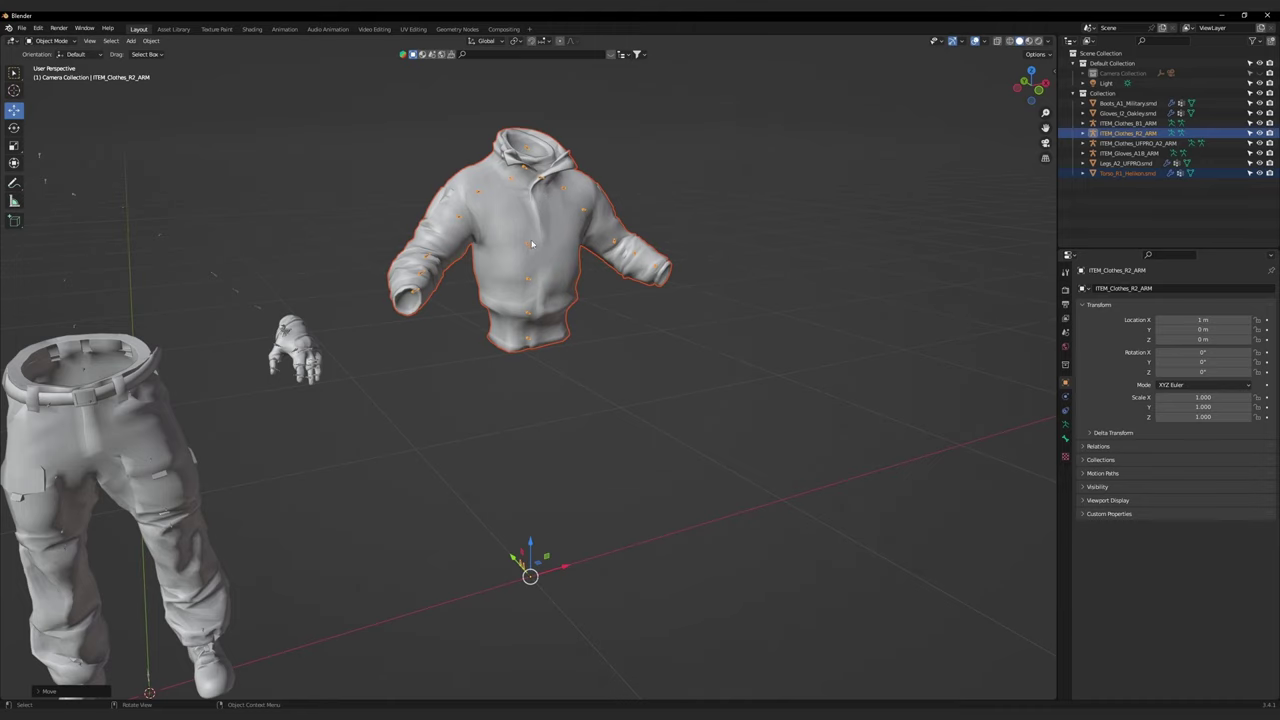
{"action": "middle_click_drag", "start_coordinate": [538, 248], "coordinate": [263, 328]}
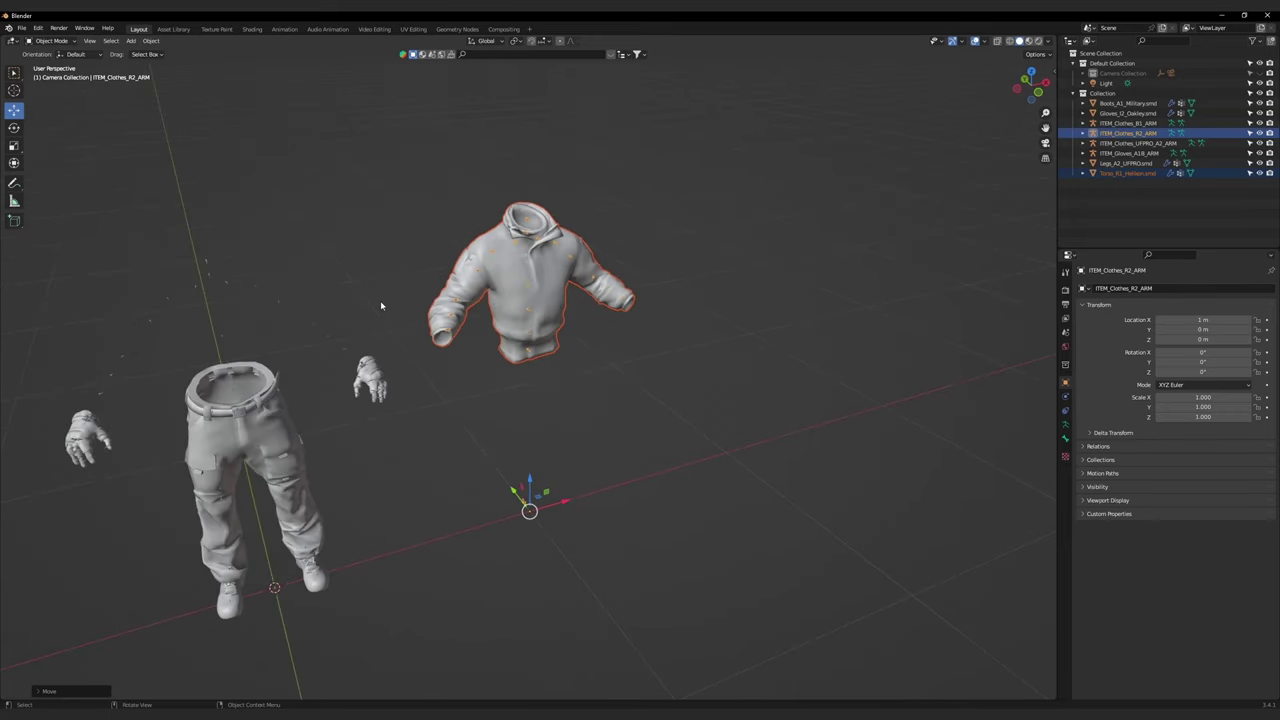
Step: Move the ITEM_Gloves_A1B_ARM armature -1 m along X, away from the character
{"action": "middle_click_drag", "start_coordinate": [360, 314], "coordinate": [443, 286], "text": "shift"}
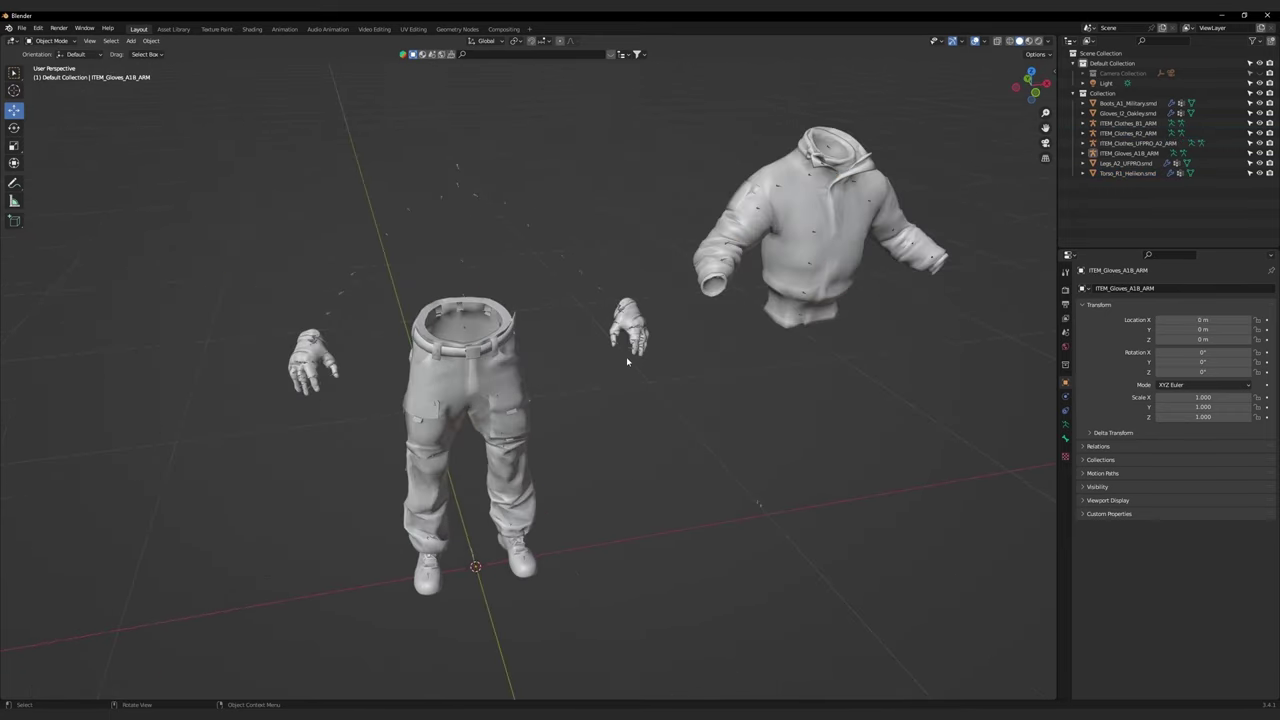
{"action": "left_click", "coordinate": [631, 350]}
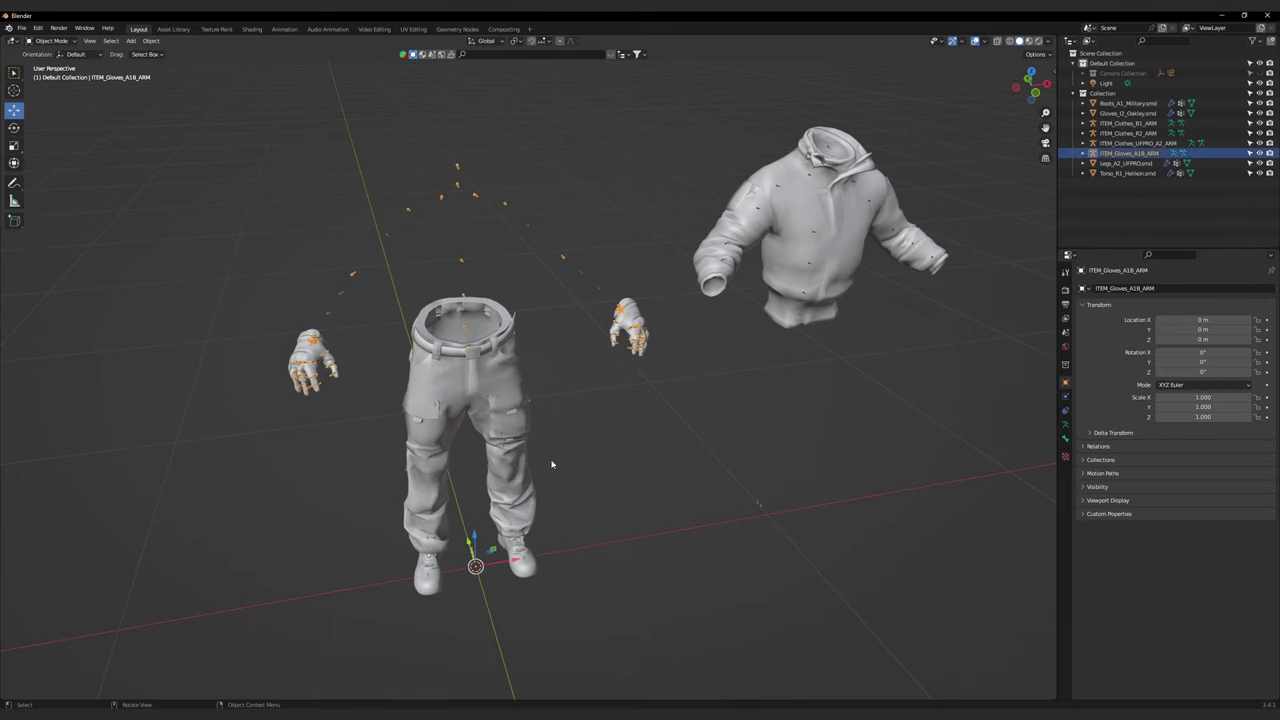
{"action": "scroll", "coordinate": [551, 463], "scroll_direction": "down", "scroll_amount": 3}
{"action": "left_click_drag", "start_coordinate": [549, 475], "coordinate": [351, 502], "text": "ctrl"}
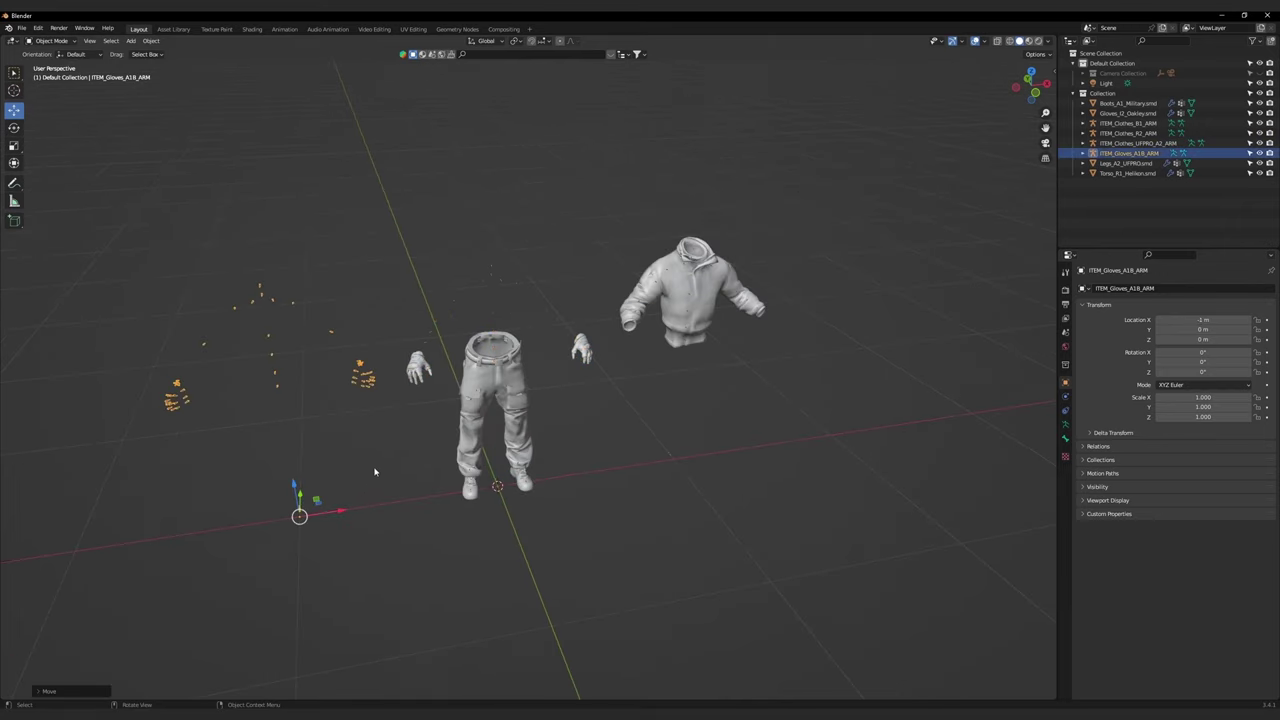
{"action": "middle_click_drag", "start_coordinate": [375, 472], "coordinate": [443, 419]}
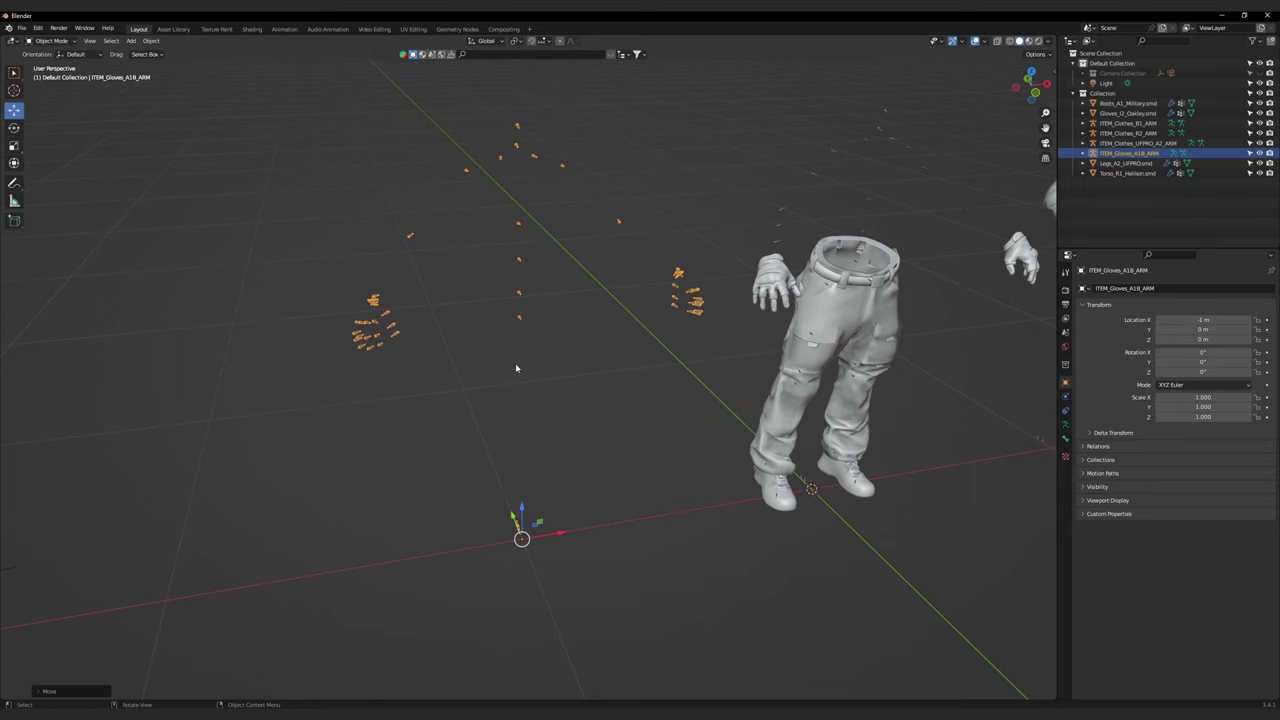
Step: Move the ITEM_Clothes_B1_ARM armature -2 m along X, away from the trousers
{"action": "middle_click_drag", "start_coordinate": [902, 218], "coordinate": [568, 330]}
{"action": "left_click", "coordinate": [640, 310]}
{"action": "middle_click_drag", "start_coordinate": [572, 474], "coordinate": [746, 443], "text": "shift"}
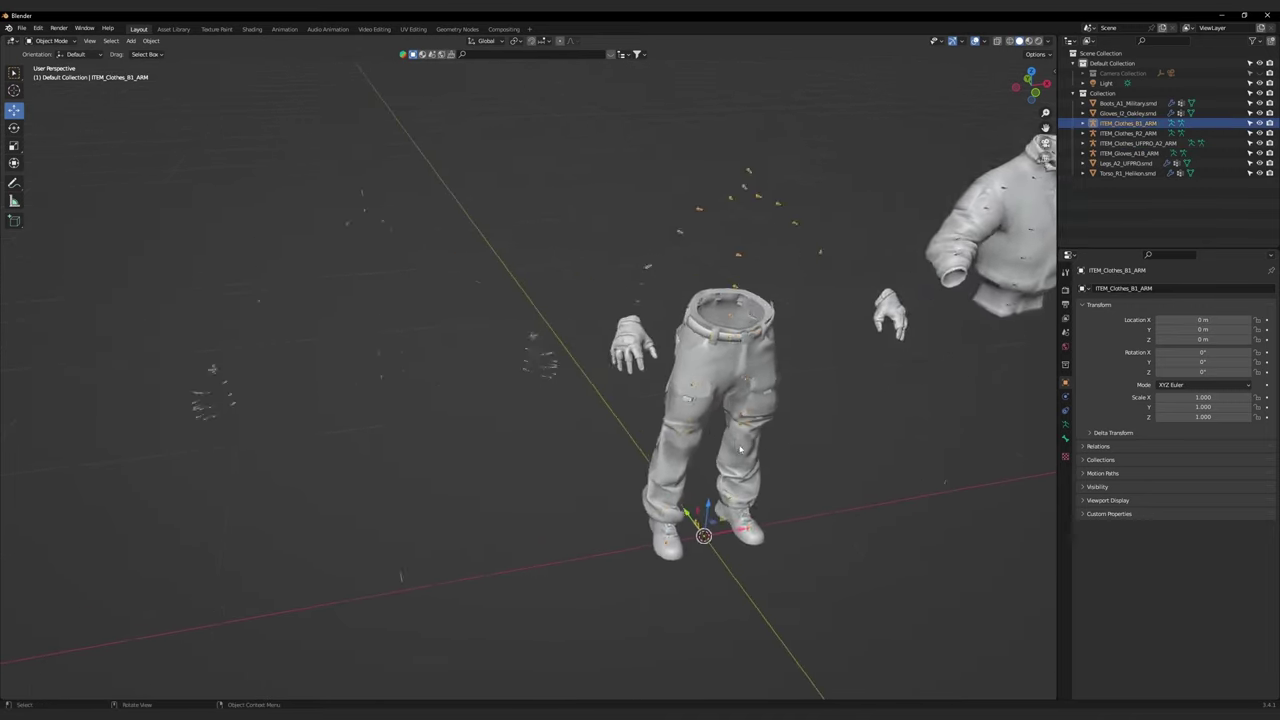
{"action": "scroll", "coordinate": [744, 445], "scroll_direction": "down", "scroll_amount": 2}
{"action": "left_click_drag", "start_coordinate": [695, 481], "coordinate": [251, 538], "text": "ctrl"}
{"action": "left_click", "coordinate": [251, 538]}
{"action": "key", "text": "KP_Decimal"}
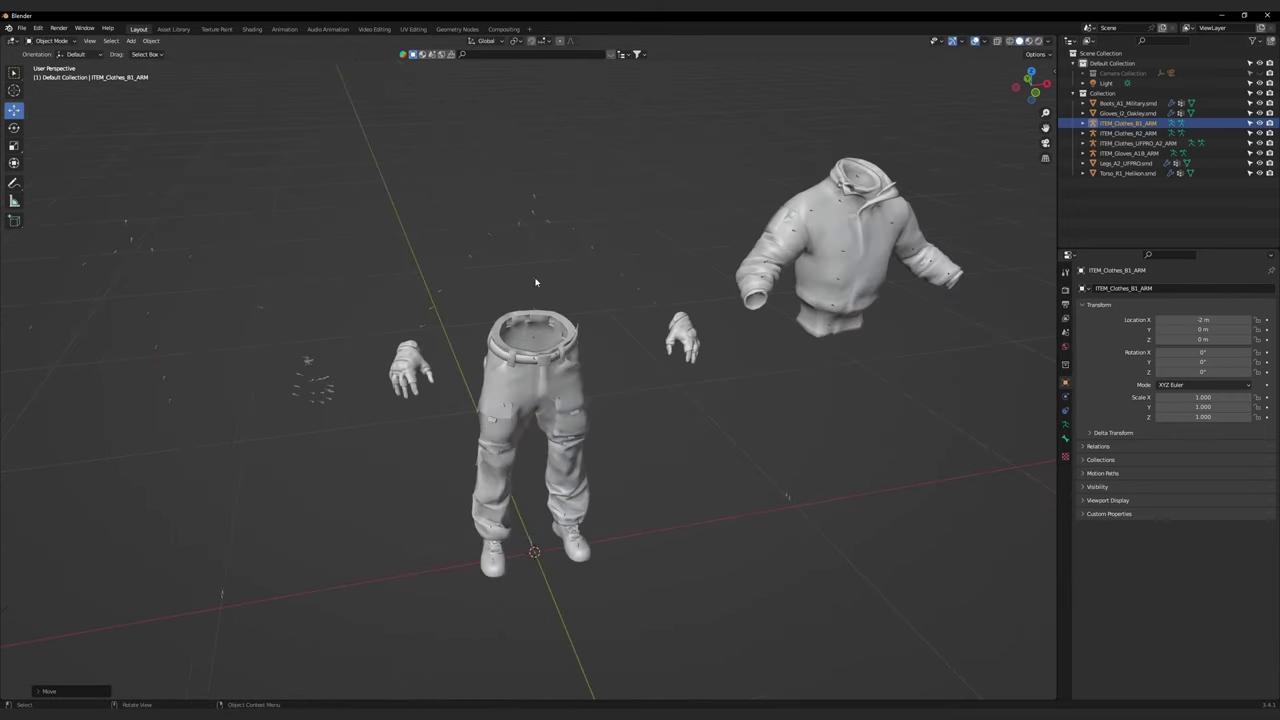
Step: Inspect the ITEM_Clothes_UFPRO_A2_ARM bones around the trousers and reset the gloves armature's X location to 0 m
{"action": "left_click", "coordinate": [533, 318]}
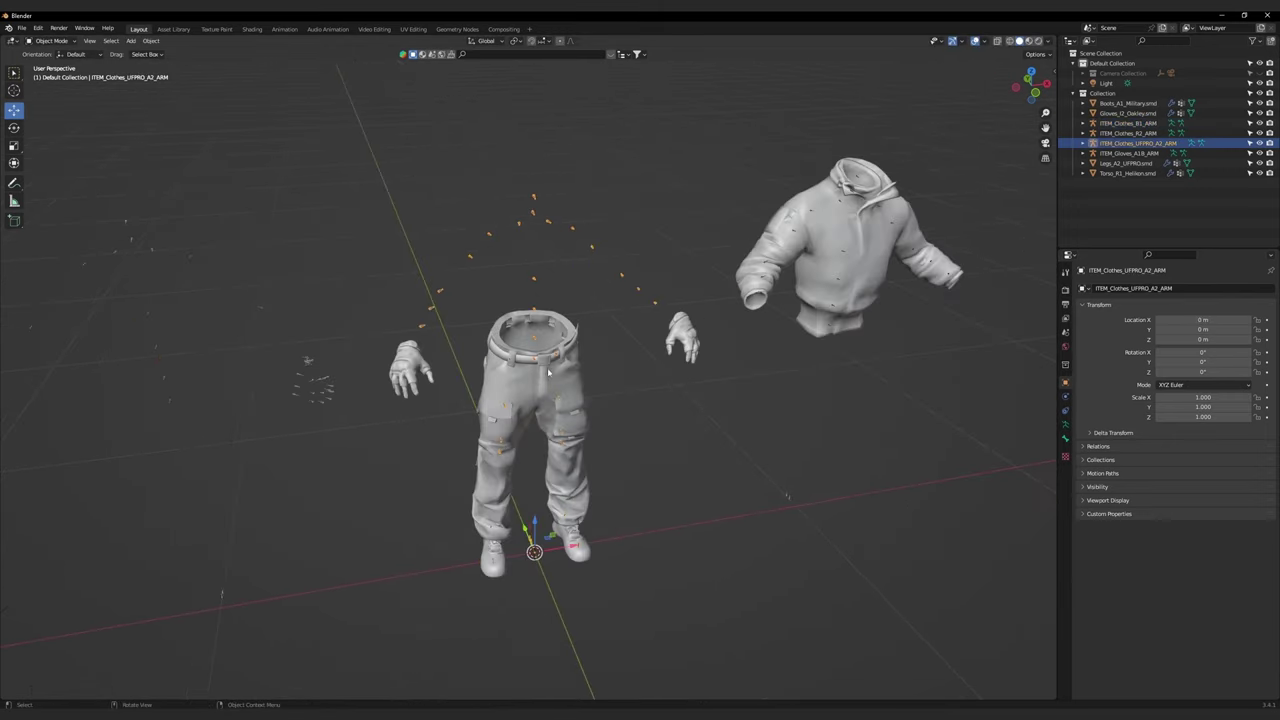
{"action": "middle_click_drag", "start_coordinate": [548, 372], "coordinate": [525, 342]}
{"action": "scroll", "coordinate": [416, 370], "scroll_direction": "down", "scroll_amount": 1}
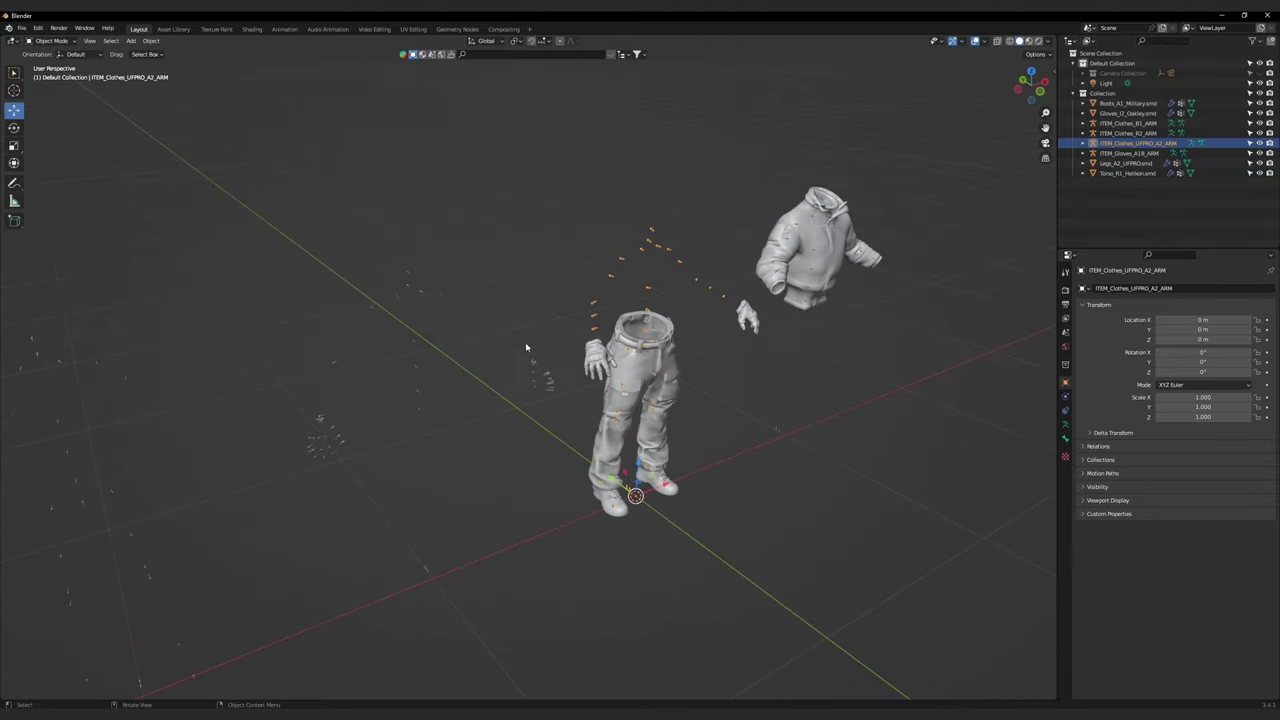
{"action": "left_click_drag", "start_coordinate": [512, 349], "coordinate": [530, 376], "text": "shift"}
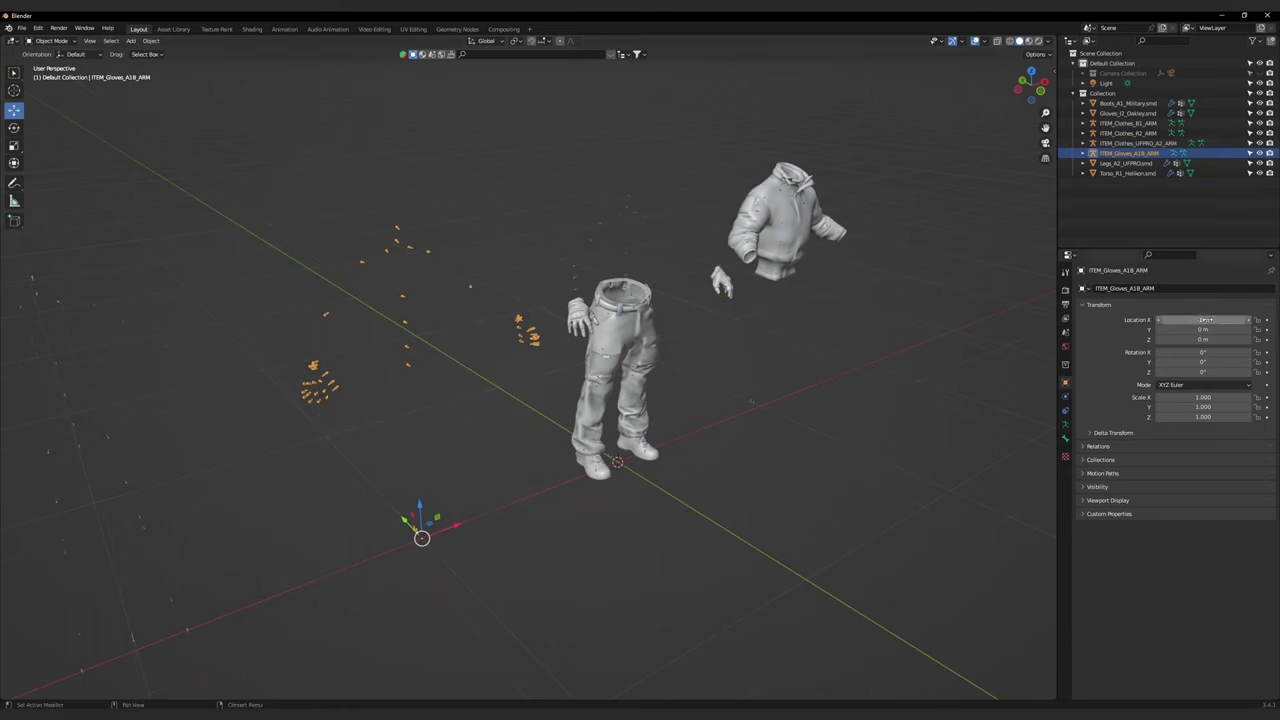
{"action": "left_click", "coordinate": [1207, 319]}
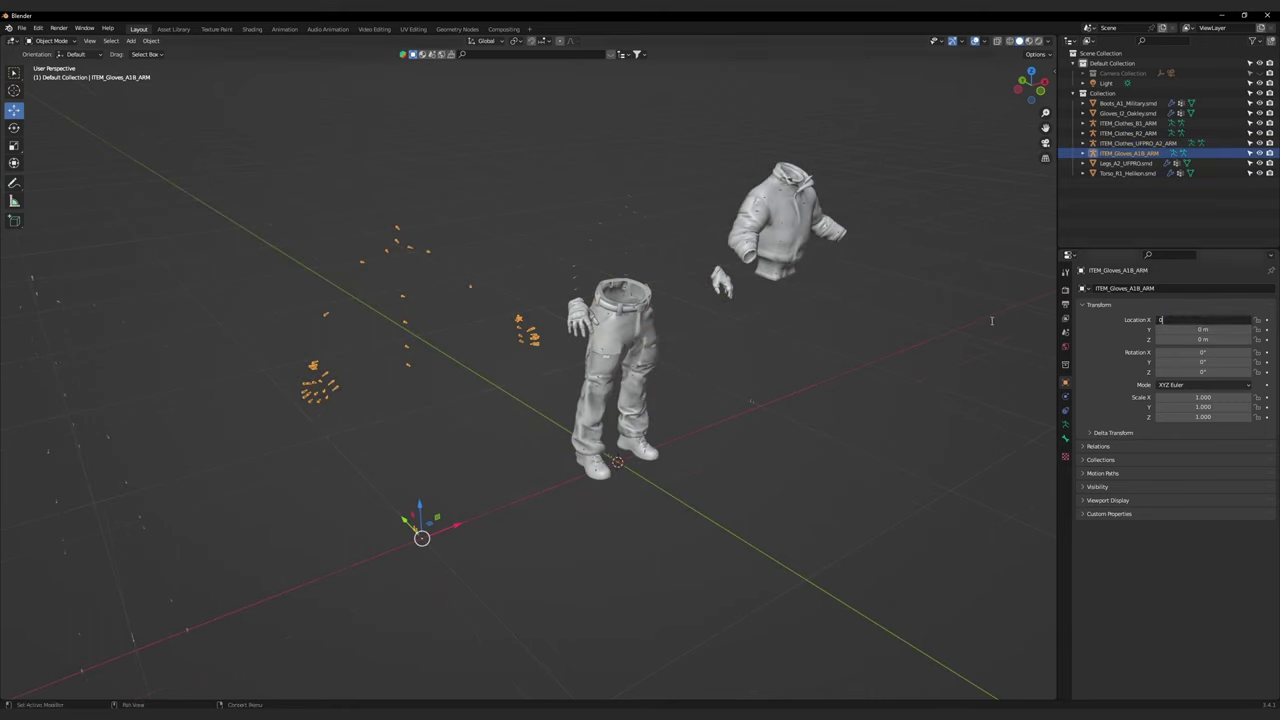
{"action": "type", "text": "-5"}
{"action": "key", "text": "Return"}
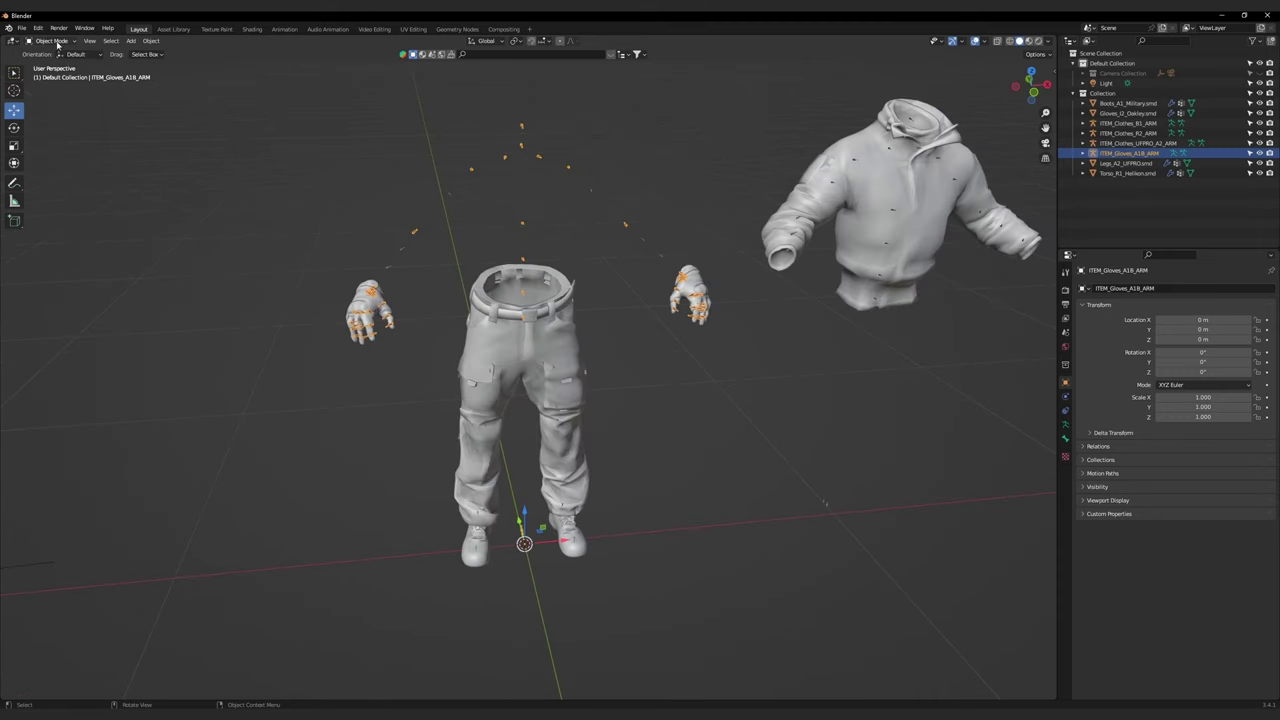
Step: In Edit Mode, delete the gloves armature's head, spine, shoulder and arm bones, keeping only the hand bones
{"action": "left_click", "coordinate": [45, 40]}
{"action": "left_click", "coordinate": [50, 62]}
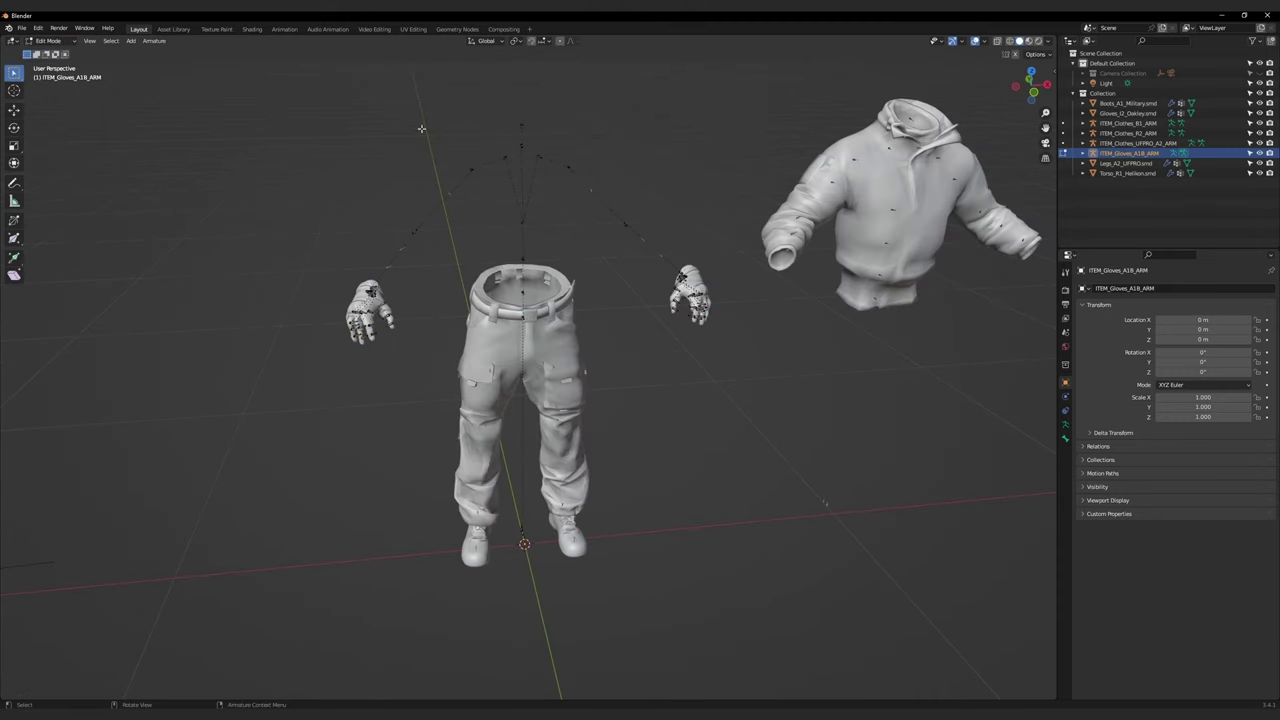
{"action": "left_click_drag", "start_coordinate": [390, 114], "coordinate": [596, 272]}
{"action": "left_click_drag", "start_coordinate": [590, 190], "coordinate": [660, 262], "text": "shift"}
{"action": "left_click_drag", "start_coordinate": [446, 310], "coordinate": [615, 602], "text": "shift"}
{"action": "left_click_drag", "start_coordinate": [461, 256], "coordinate": [578, 453], "text": "shift"}
{"action": "middle_click_drag", "start_coordinate": [527, 260], "coordinate": [602, 300]}
{"action": "right_click", "coordinate": [604, 301]}
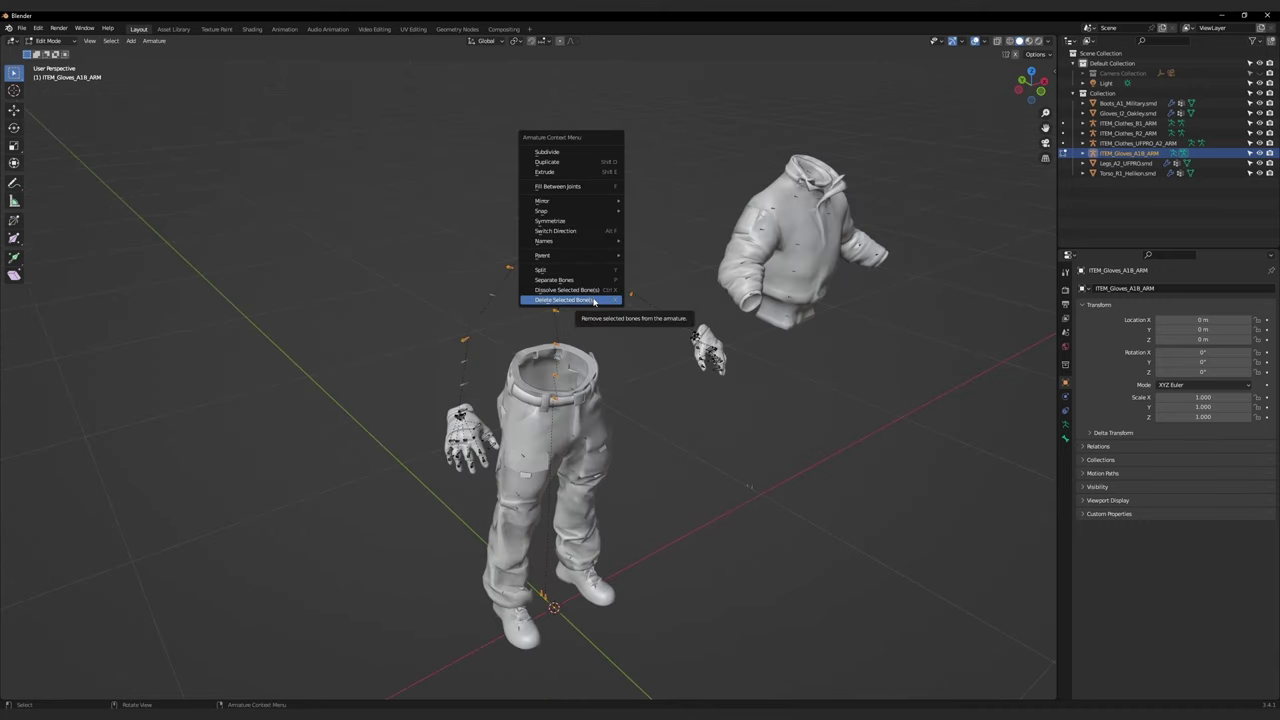
{"action": "left_click", "coordinate": [595, 301]}
{"action": "left_click", "coordinate": [591, 298]}
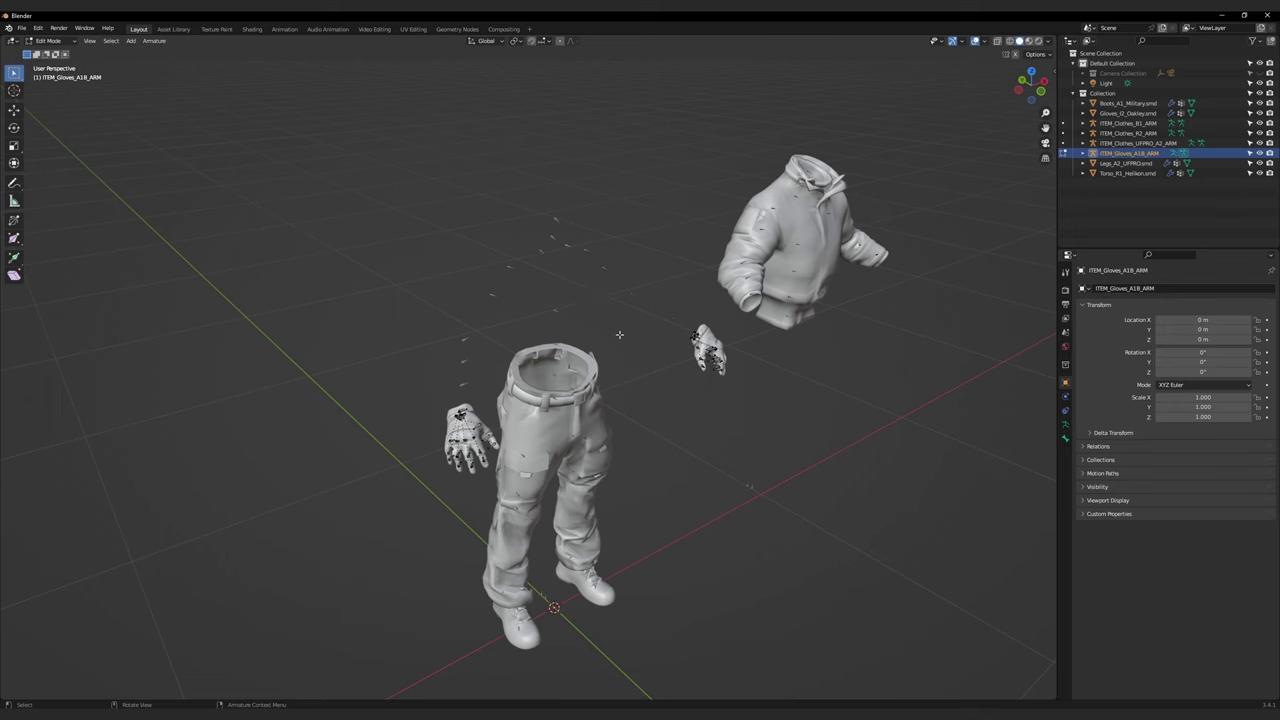
{"action": "key", "text": "Tab"}
Step: Join the gloves armature into the ITEM_Clothes_UFPRO_A2_ARM armature
{"action": "middle_click_drag", "start_coordinate": [591, 355], "coordinate": [492, 283]}
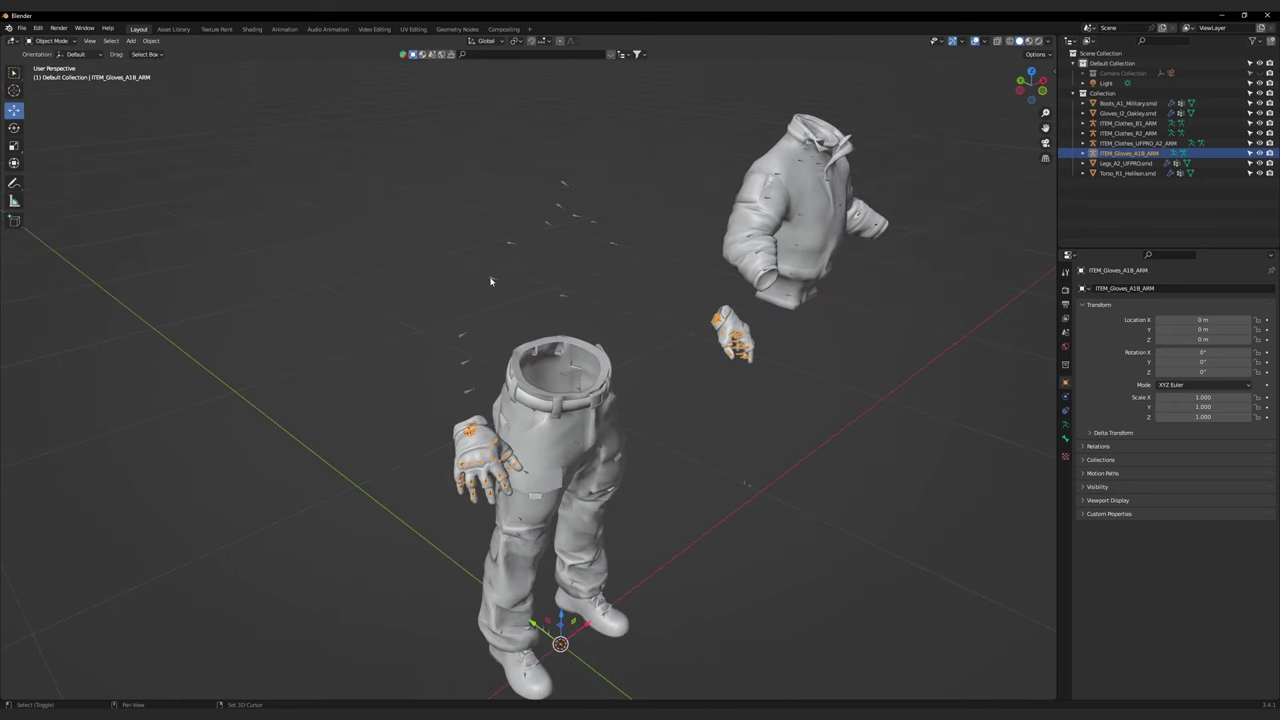
{"action": "left_click", "coordinate": [490, 281]}
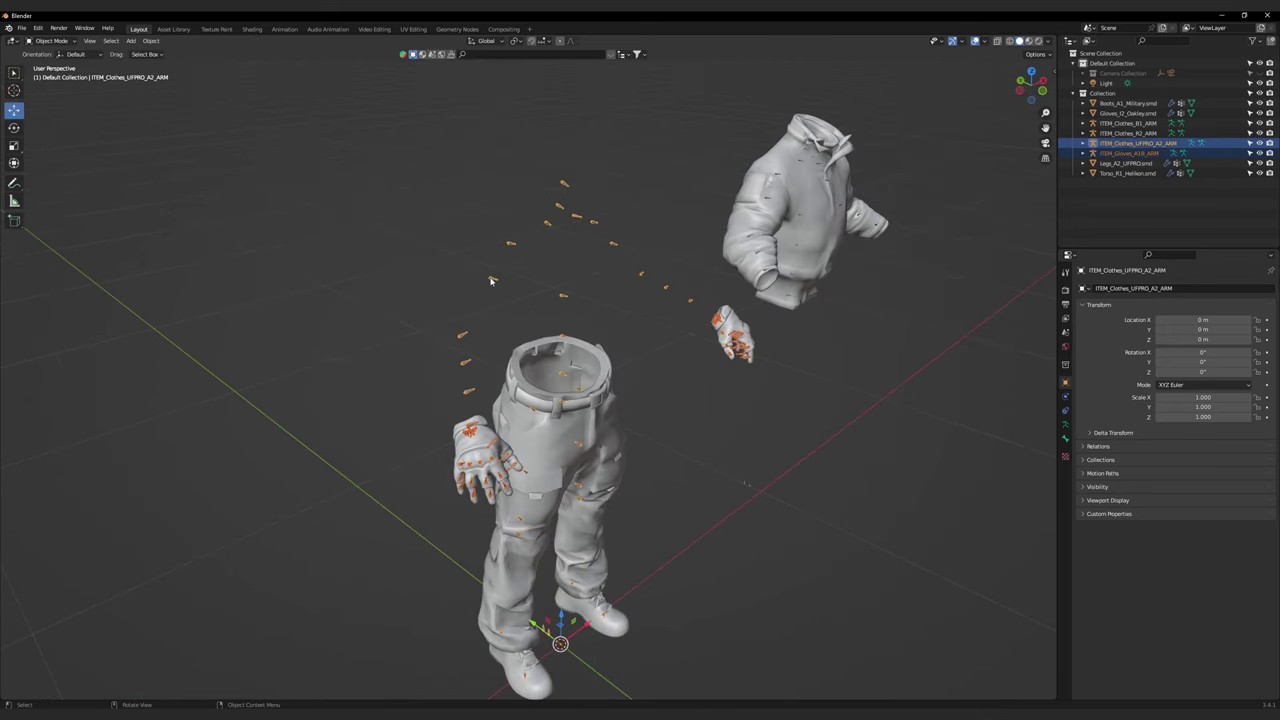
{"action": "right_click", "coordinate": [490, 281]}
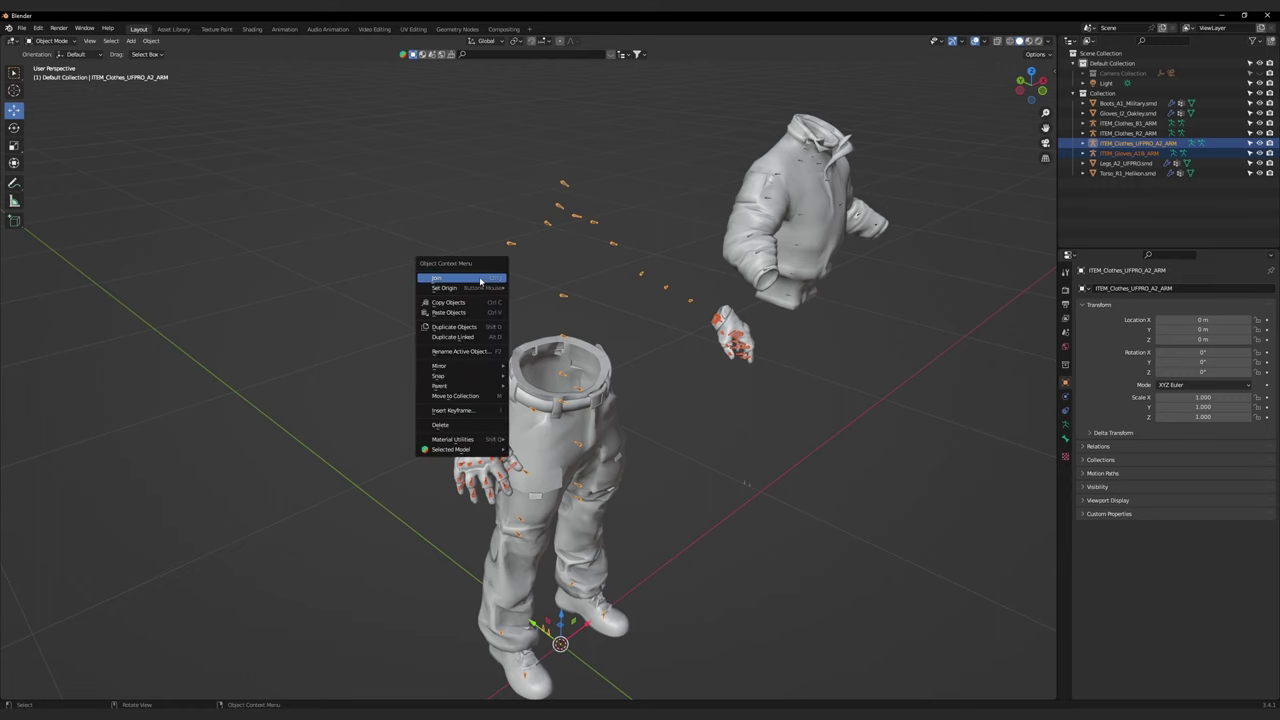
{"action": "left_click", "coordinate": [481, 282]}
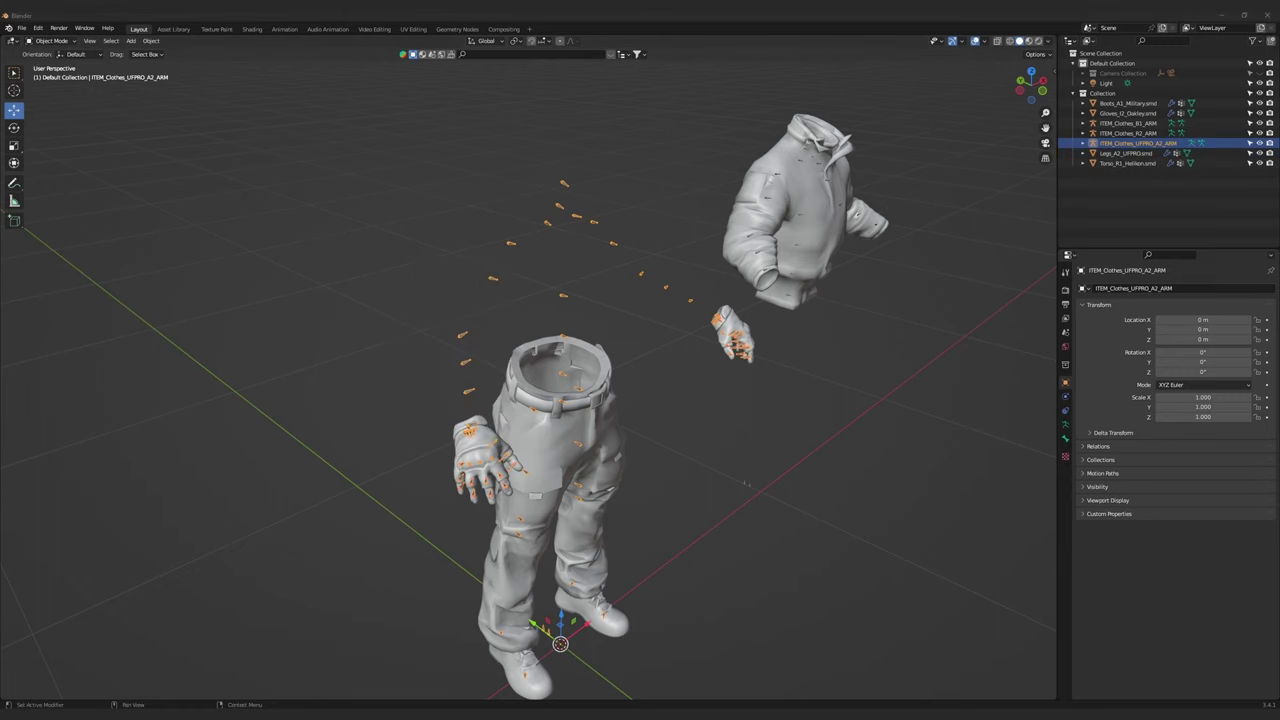
Step: Hide the gloves mesh so the hand bones are exposed
{"action": "middle_click_drag", "start_coordinate": [535, 286], "coordinate": [413, 447]}
{"action": "left_click", "coordinate": [366, 504]}
{"action": "key", "text": "h"}
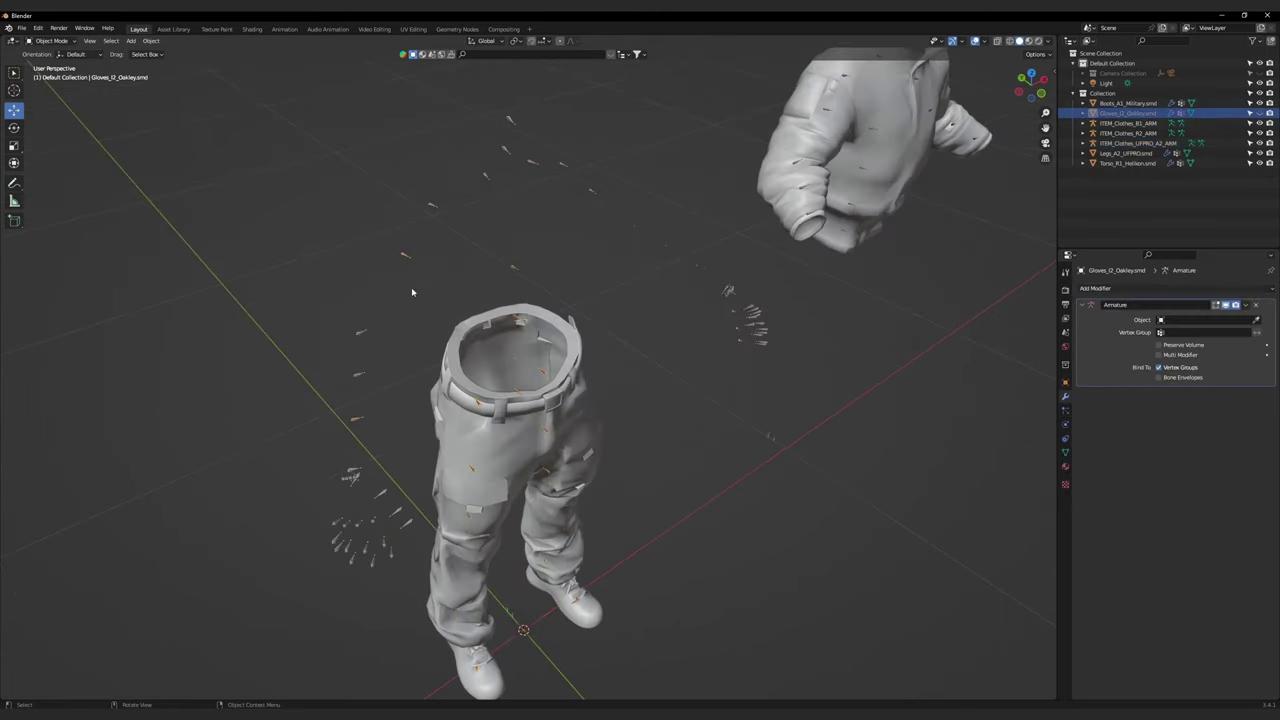
Step: In Pose Mode, test-rotate the right upper arm bone of ITEM_Clothes_UFPRO_A2_ARM to check whether the hand bones follow
{"action": "left_click", "coordinate": [432, 206]}
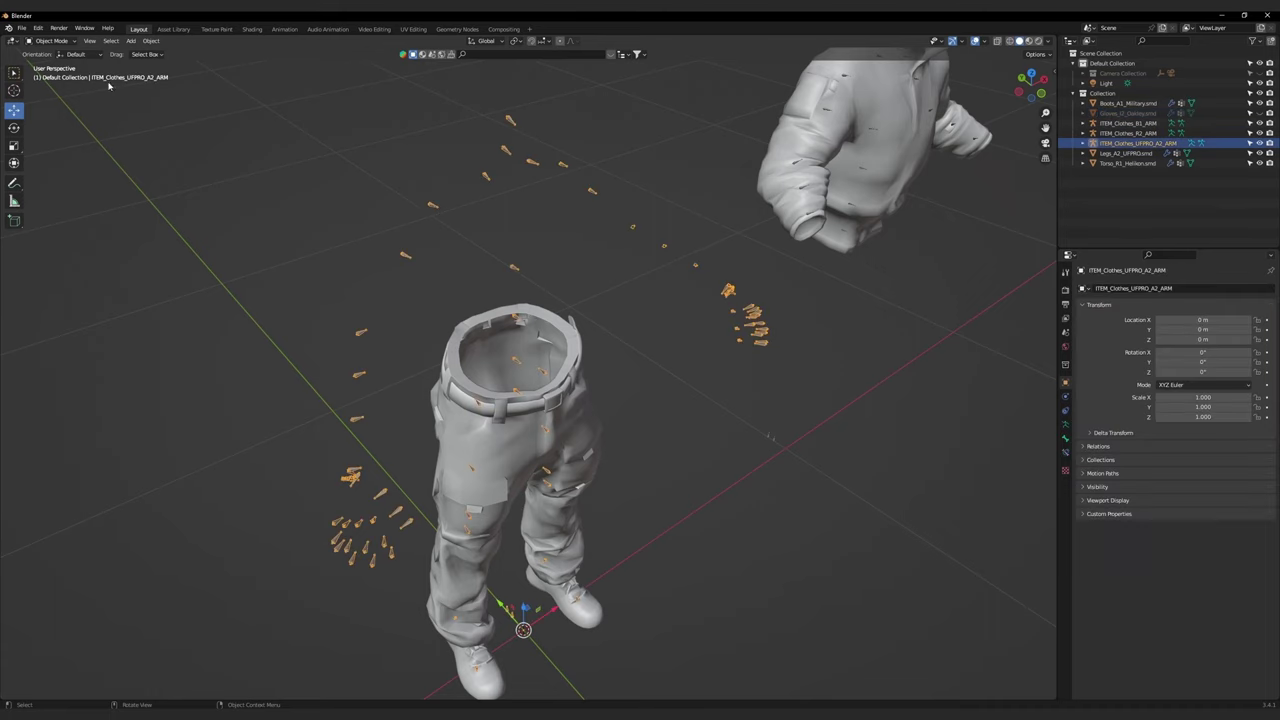
{"action": "left_click", "coordinate": [50, 40]}
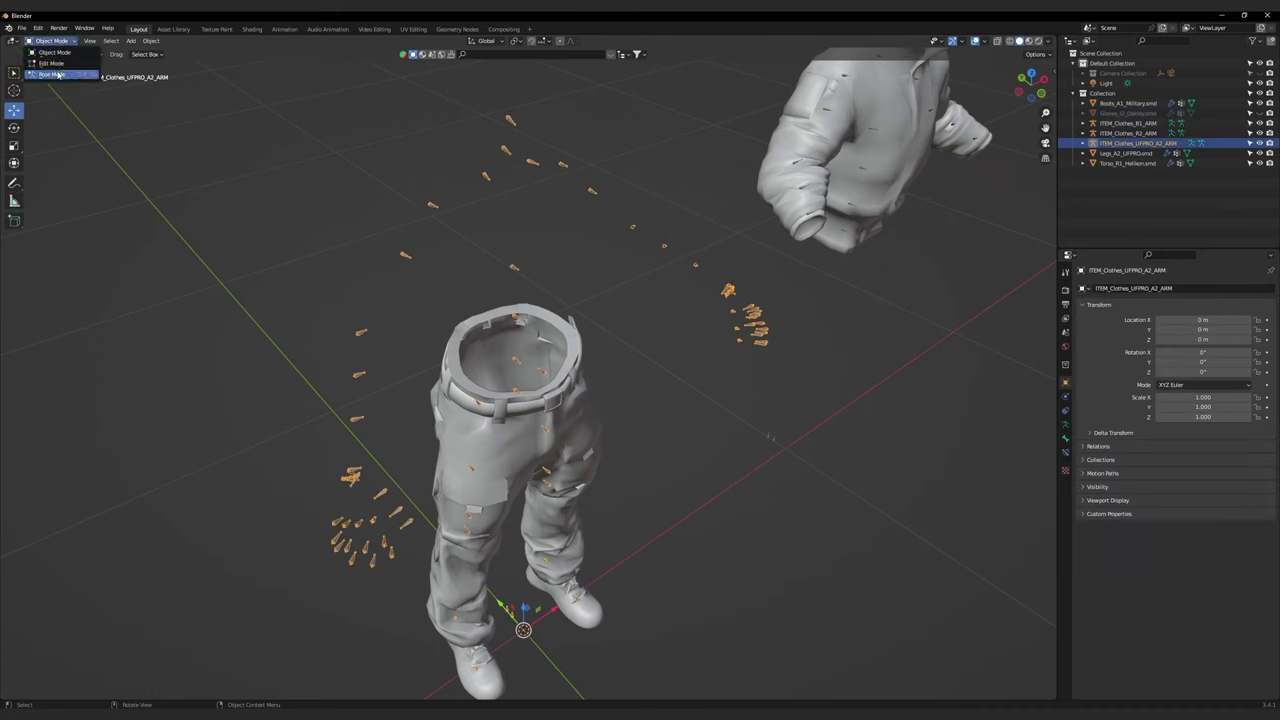
{"action": "left_click", "coordinate": [58, 75]}
{"action": "mouse_move", "coordinate": [426, 206]}
{"action": "left_mouse_down"}
{"action": "mouse_move", "coordinate": [420, 181]}
{"action": "mouse_move", "coordinate": [441, 201]}
{"action": "left_mouse_up"}
{"action": "middle_click_drag", "start_coordinate": [424, 354], "coordinate": [555, 433]}
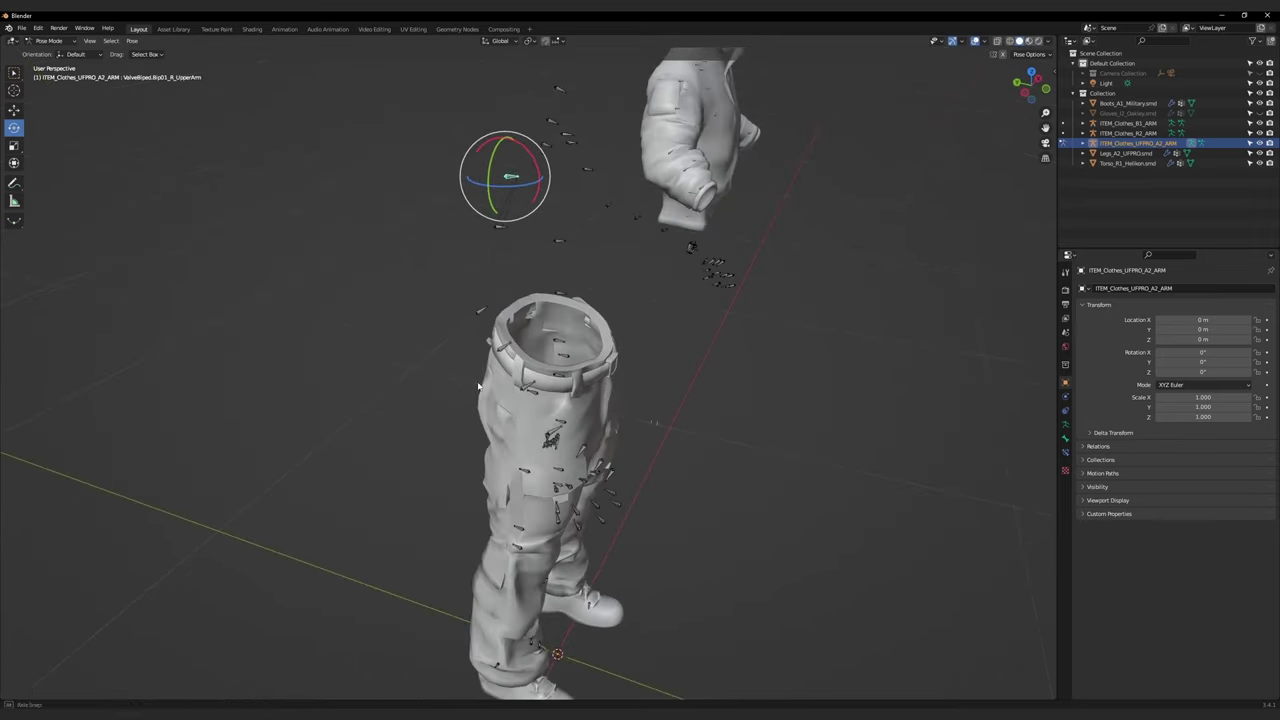
{"action": "middle_click_drag", "start_coordinate": [493, 353], "coordinate": [452, 326]}
Step: In Edit Mode, parent the right hand bone and RightForeArmRoll2 to the ValveBiped.Bip01_R_Forearm bone
{"action": "left_click", "coordinate": [50, 41]}
{"action": "left_click", "coordinate": [51, 63]}
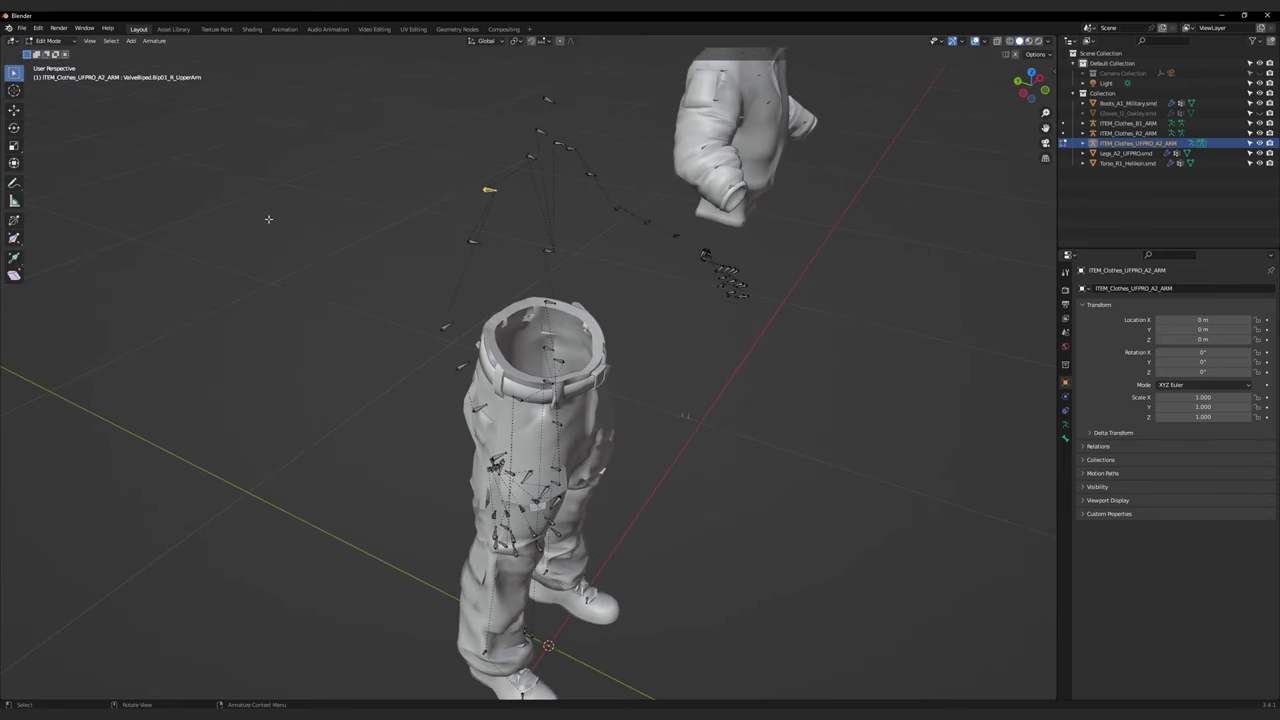
{"action": "middle_click_drag", "start_coordinate": [537, 430], "coordinate": [611, 415], "text": "shift"}
{"action": "scroll", "coordinate": [561, 391], "scroll_direction": "up", "scroll_amount": 2}
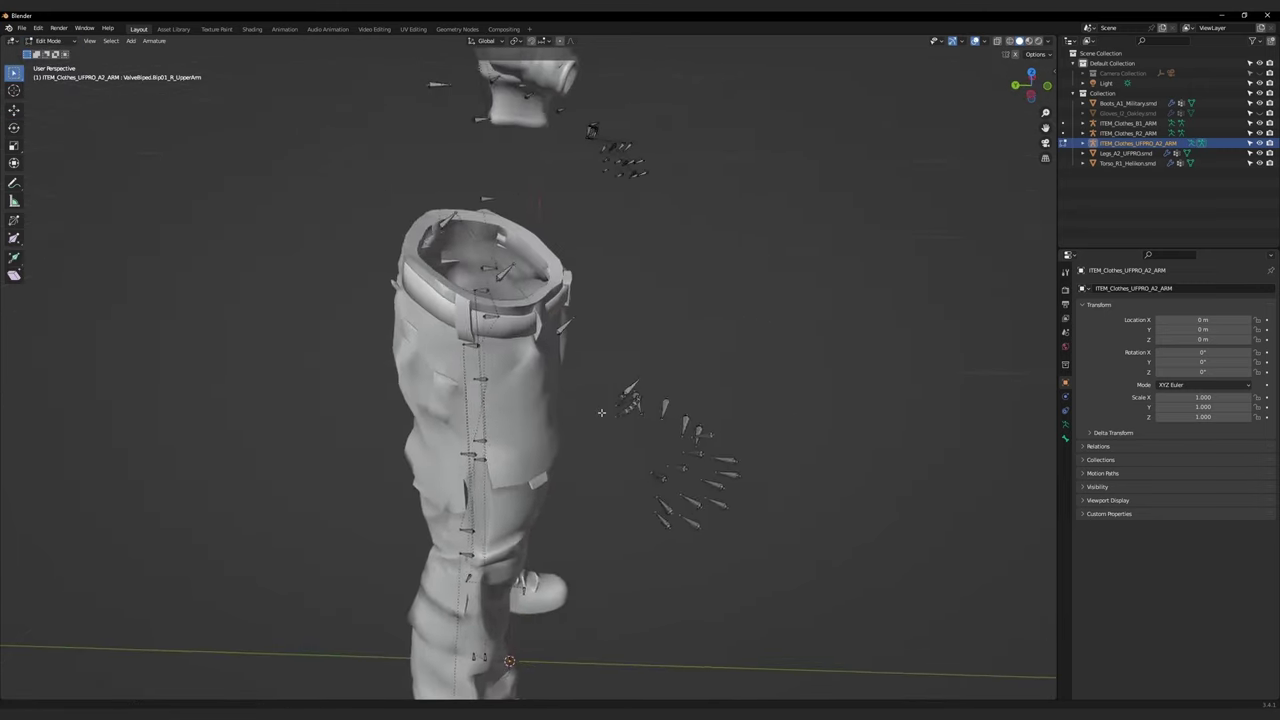
{"action": "scroll", "coordinate": [611, 415], "scroll_direction": "up", "scroll_amount": 2}
{"action": "left_click", "coordinate": [612, 416]}
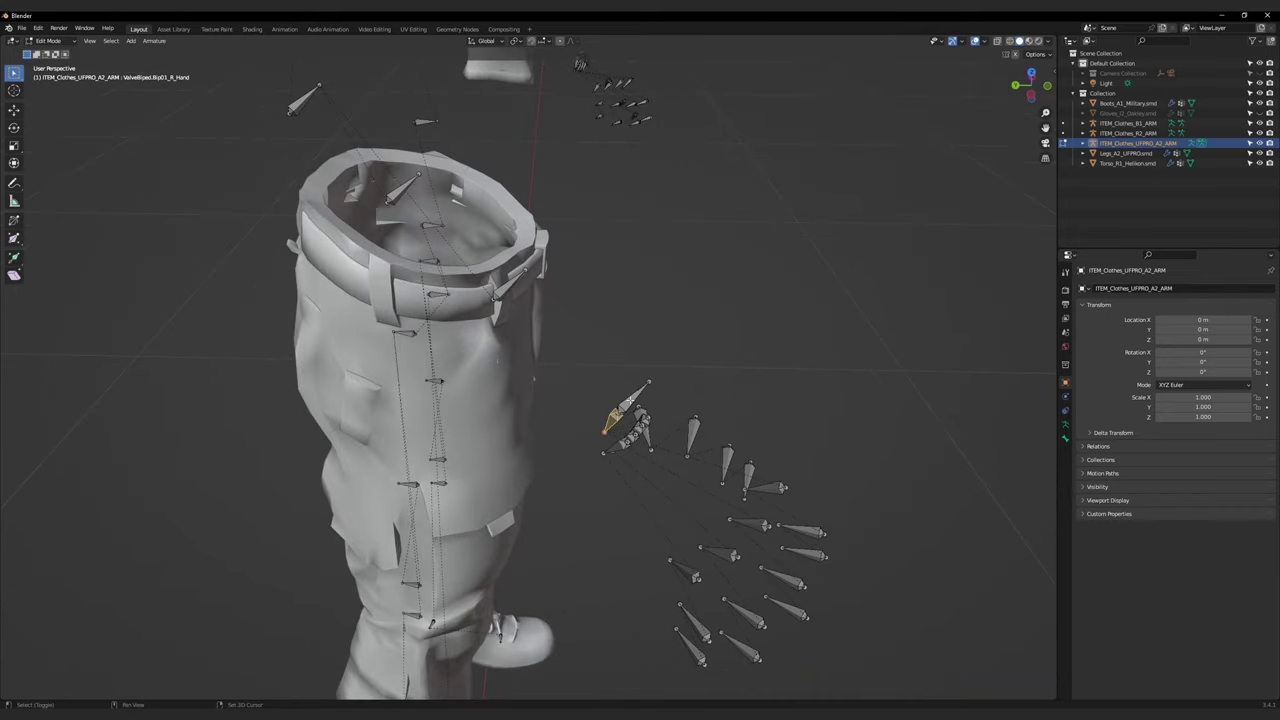
{"action": "left_click", "coordinate": [630, 400], "text": "shift"}
{"action": "scroll", "coordinate": [606, 379], "scroll_direction": "down", "scroll_amount": 2}
{"action": "middle_click_drag", "start_coordinate": [606, 379], "coordinate": [585, 374]}
{"action": "middle_click_drag", "start_coordinate": [385, 232], "coordinate": [412, 258], "text": "shift"}
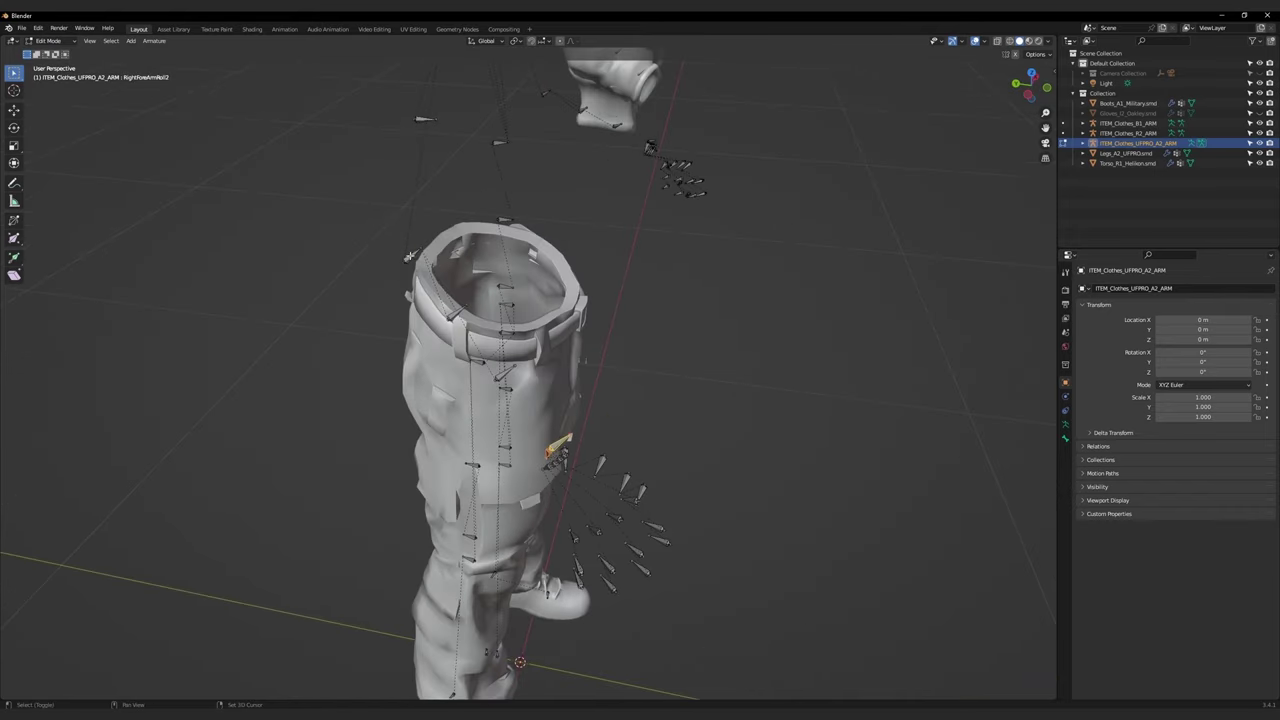
{"action": "left_click", "coordinate": [409, 256], "text": "shift"}
{"action": "right_click", "coordinate": [410, 256]}
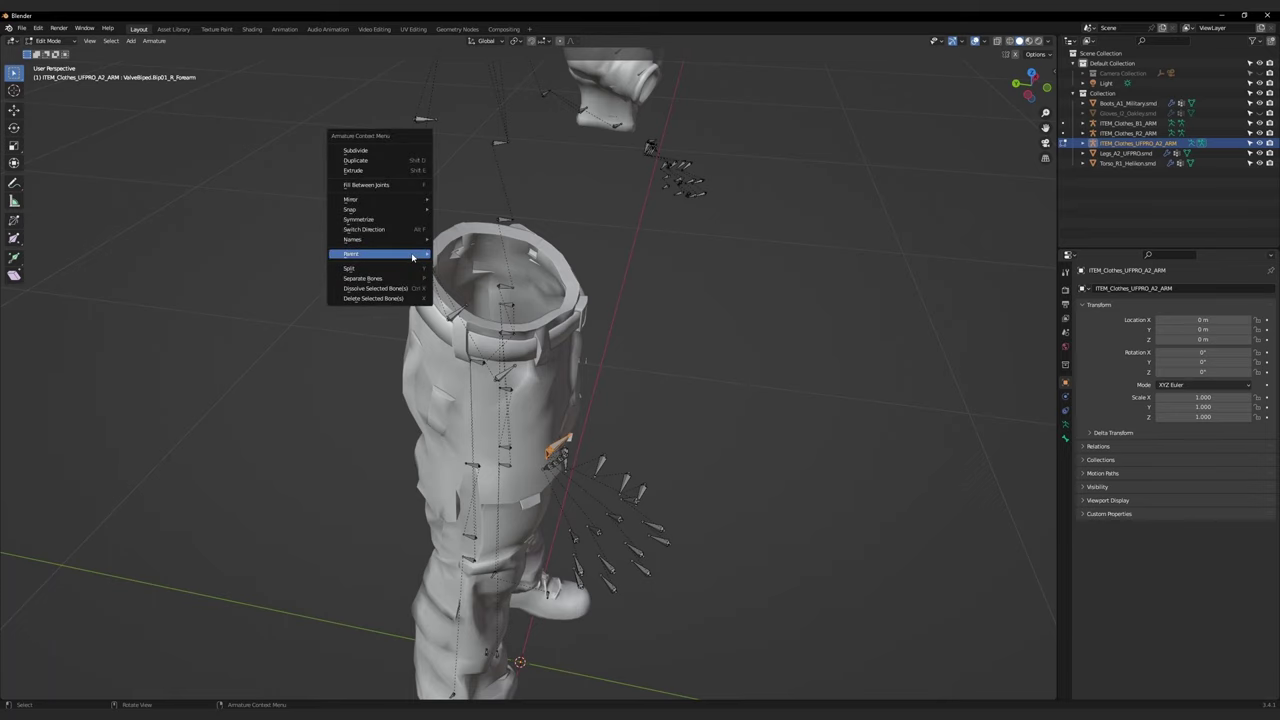
{"action": "mouse_move", "coordinate": [412, 258]}
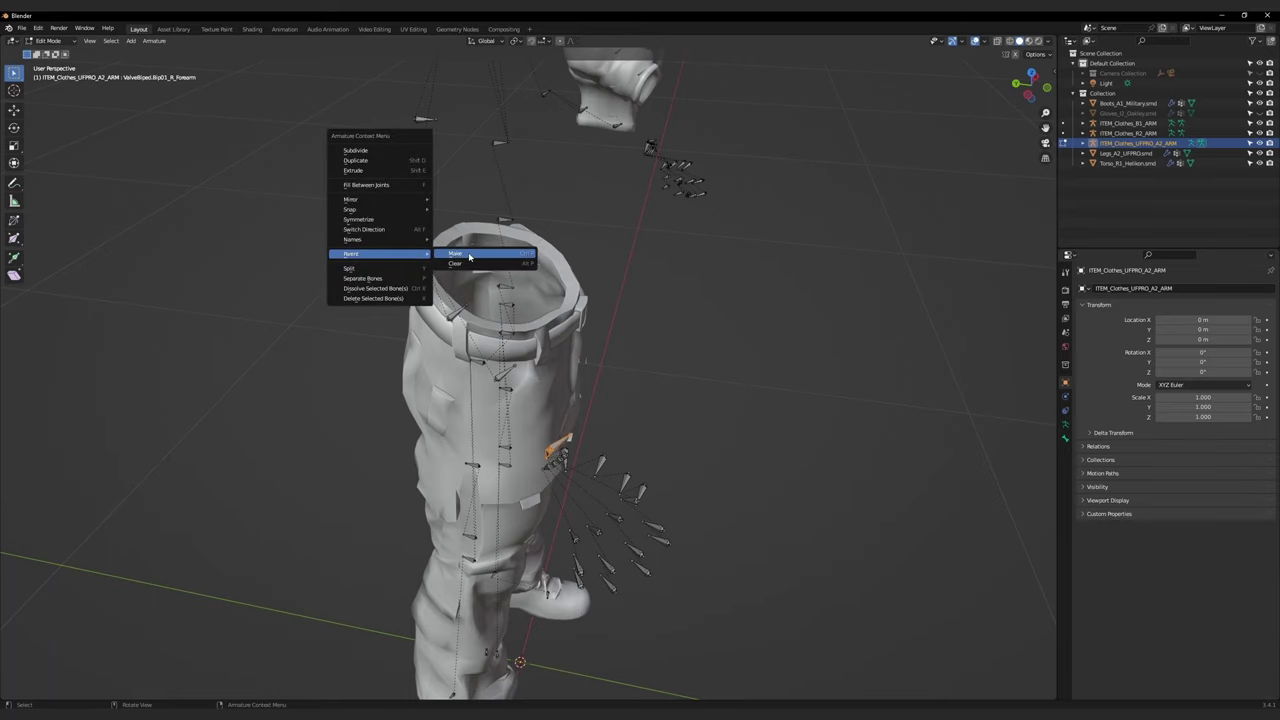
{"action": "left_click", "coordinate": [472, 256]}
{"action": "left_click", "coordinate": [435, 254]}
{"action": "middle_click_drag", "start_coordinate": [435, 254], "coordinate": [300, 200]}
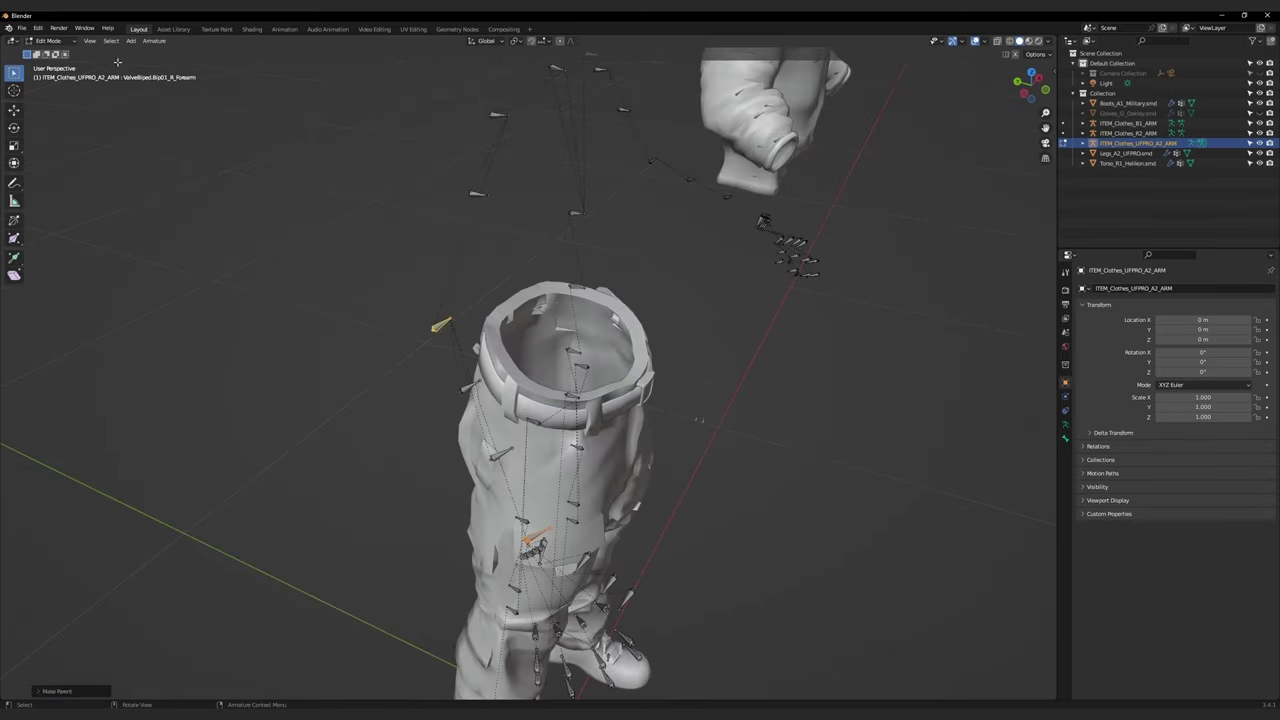
Step: Return to Pose Mode and rotate the right upper arm bone freely to test the newly parented right hand bones
{"action": "left_click", "coordinate": [48, 40]}
{"action": "left_click", "coordinate": [54, 75]}
{"action": "middle_click_drag", "start_coordinate": [511, 148], "coordinate": [515, 200]}
{"action": "left_click", "coordinate": [519, 157]}
{"action": "key", "text": "r"}
{"action": "key", "text": "r"}
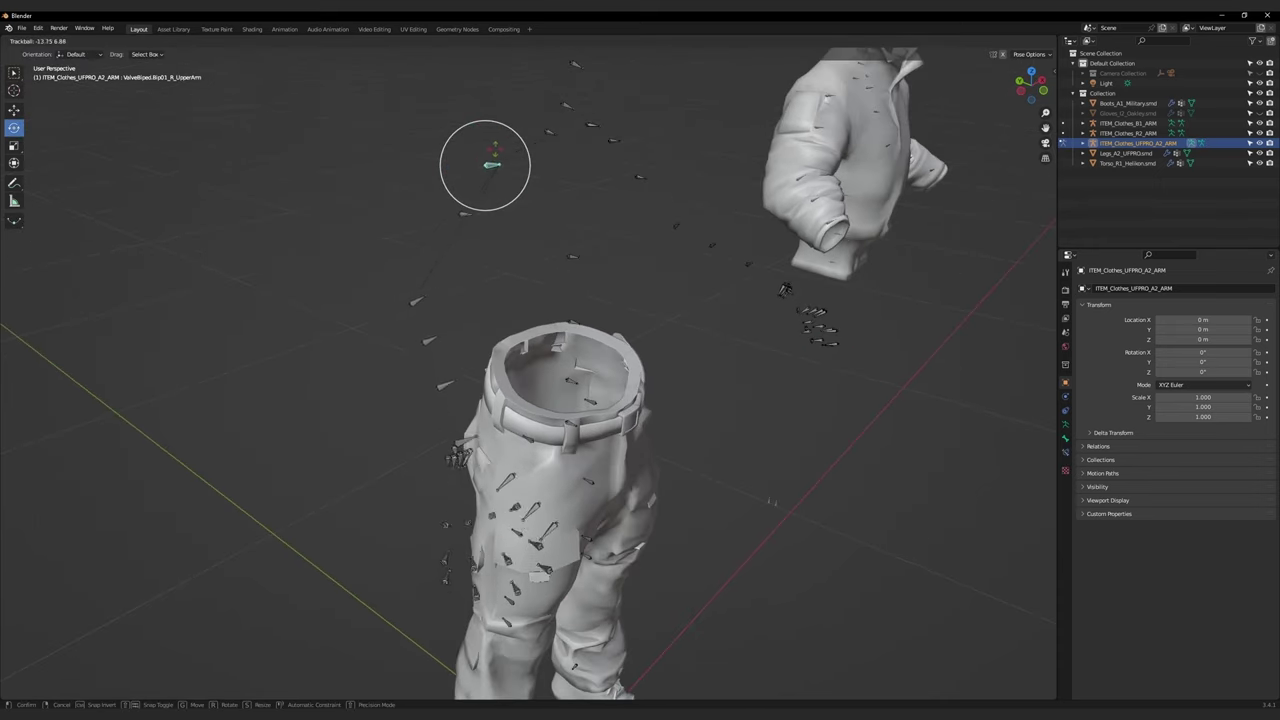
{"action": "left_click", "coordinate": [503, 168]}
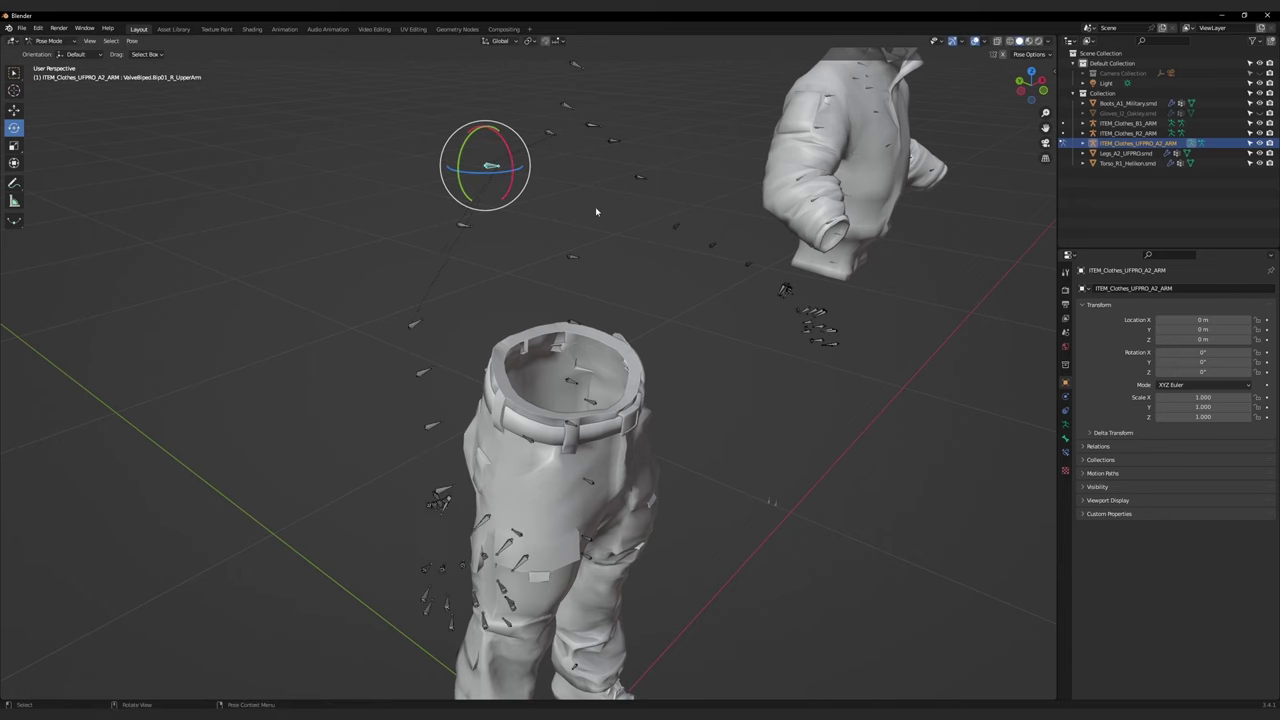
Step: In Edit Mode, parent the bones at the left wrist to the ValveBiped.Bip01_L_Forearm bone
{"action": "middle_click_drag", "start_coordinate": [600, 213], "coordinate": [633, 242]}
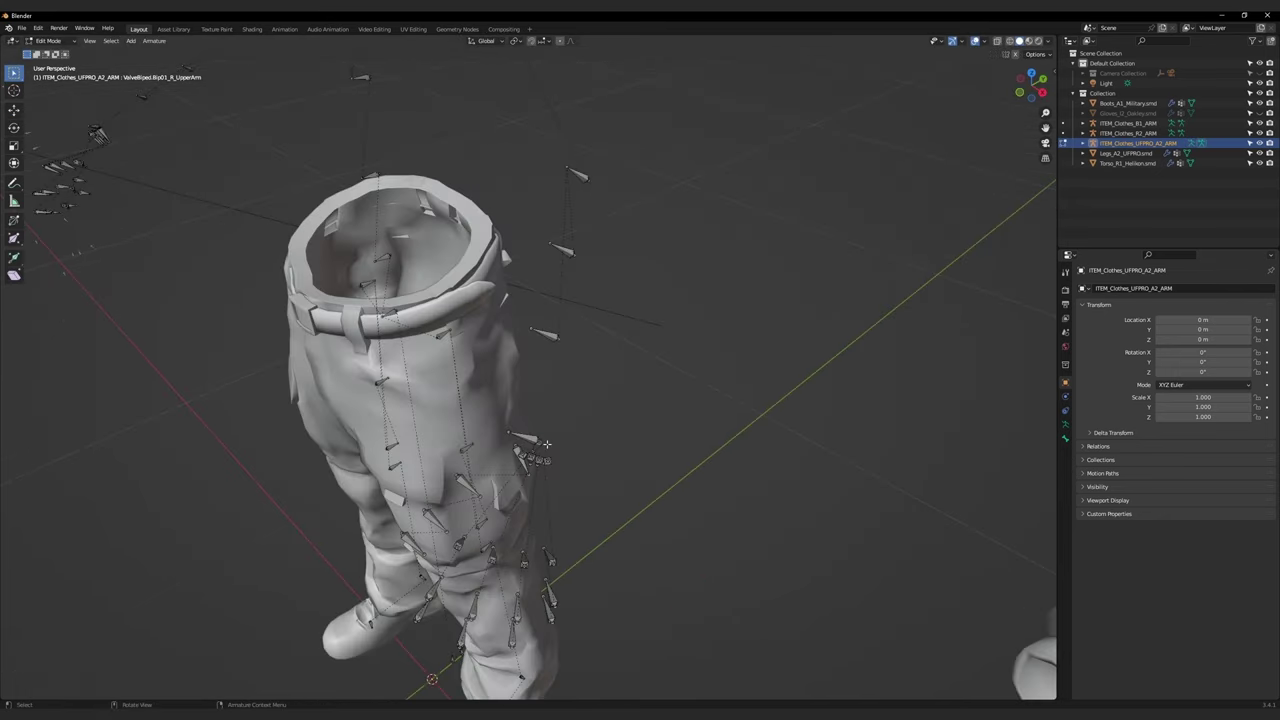
{"action": "left_click", "coordinate": [524, 440]}
{"action": "left_click", "coordinate": [579, 174], "text": "shift"}
{"action": "right_click", "coordinate": [579, 174]}
{"action": "mouse_move", "coordinate": [584, 174]}
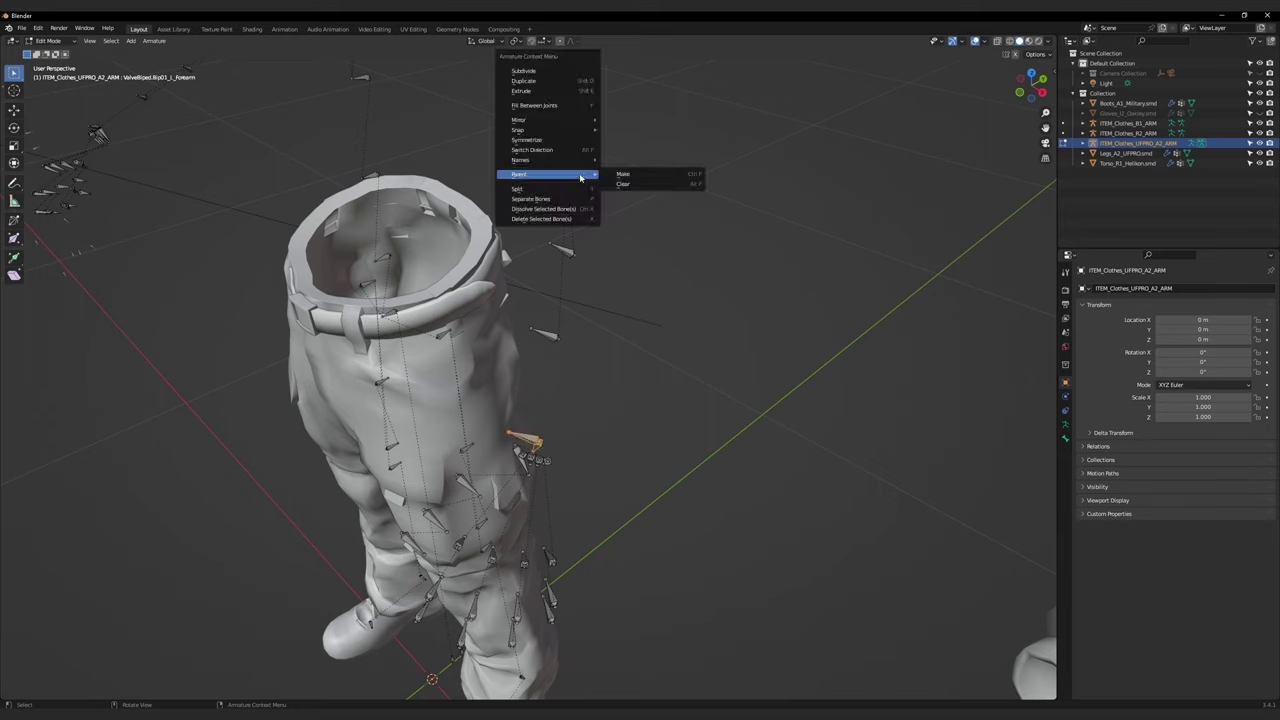
{"action": "left_click", "coordinate": [632, 177]}
{"action": "left_click", "coordinate": [630, 175]}
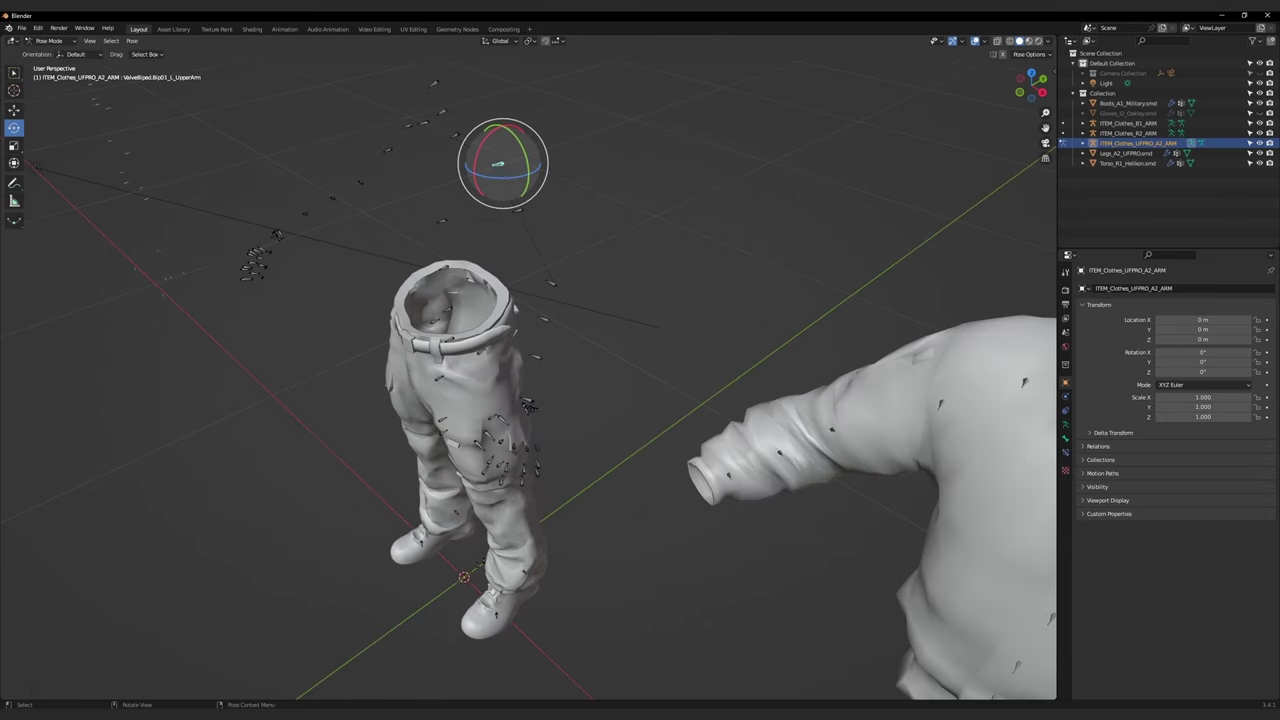
{"action": "left_click_drag", "start_coordinate": [498, 163], "coordinate": [500, 164]}
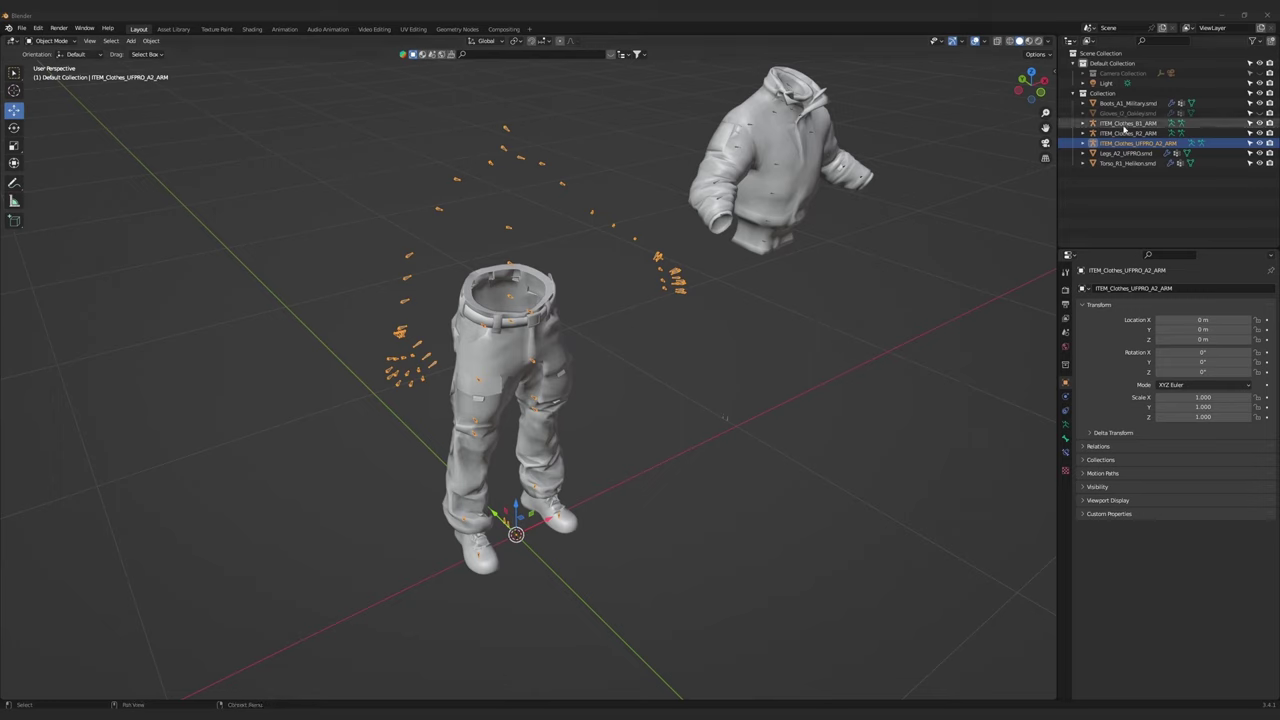
Step: Delete the leftover ITEM_Clothes_B1_ARM and ITEM_Clothes_R2_ARM armatures from the scene
{"action": "left_click", "coordinate": [1128, 123]}
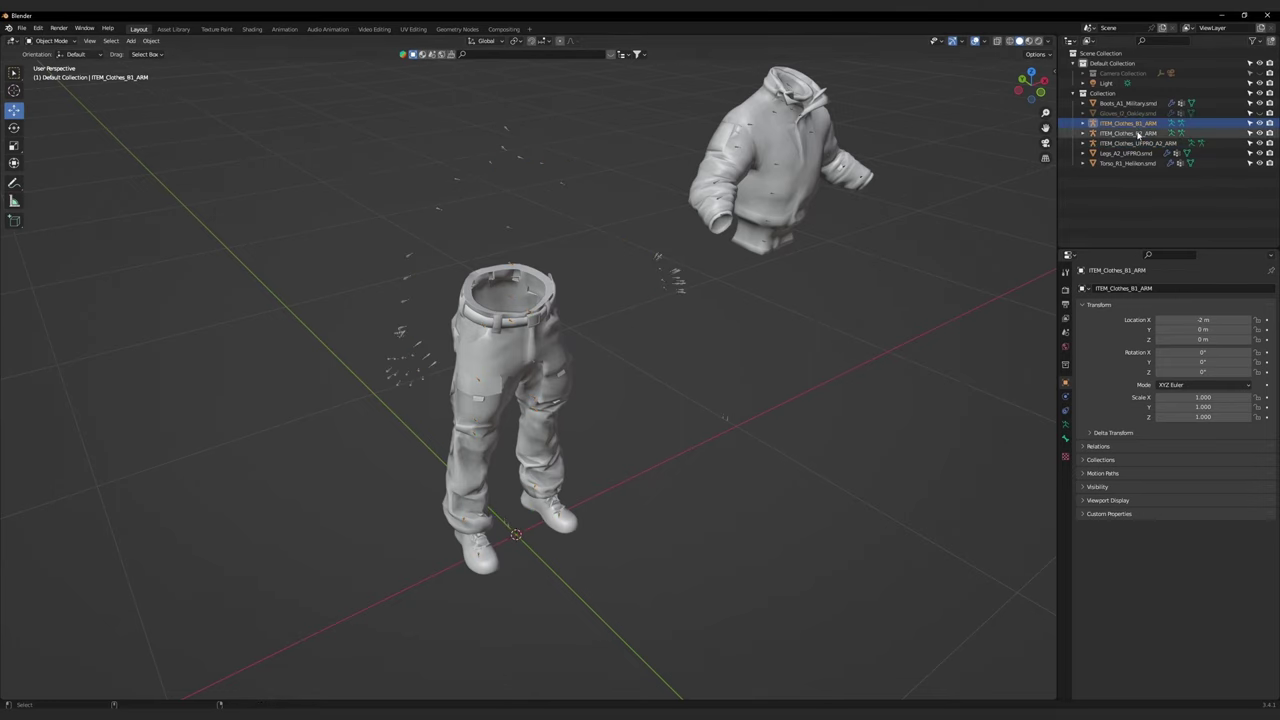
{"action": "left_click", "coordinate": [1134, 133]}
{"action": "right_click", "coordinate": [1134, 136]}
{"action": "left_click", "coordinate": [1115, 158]}
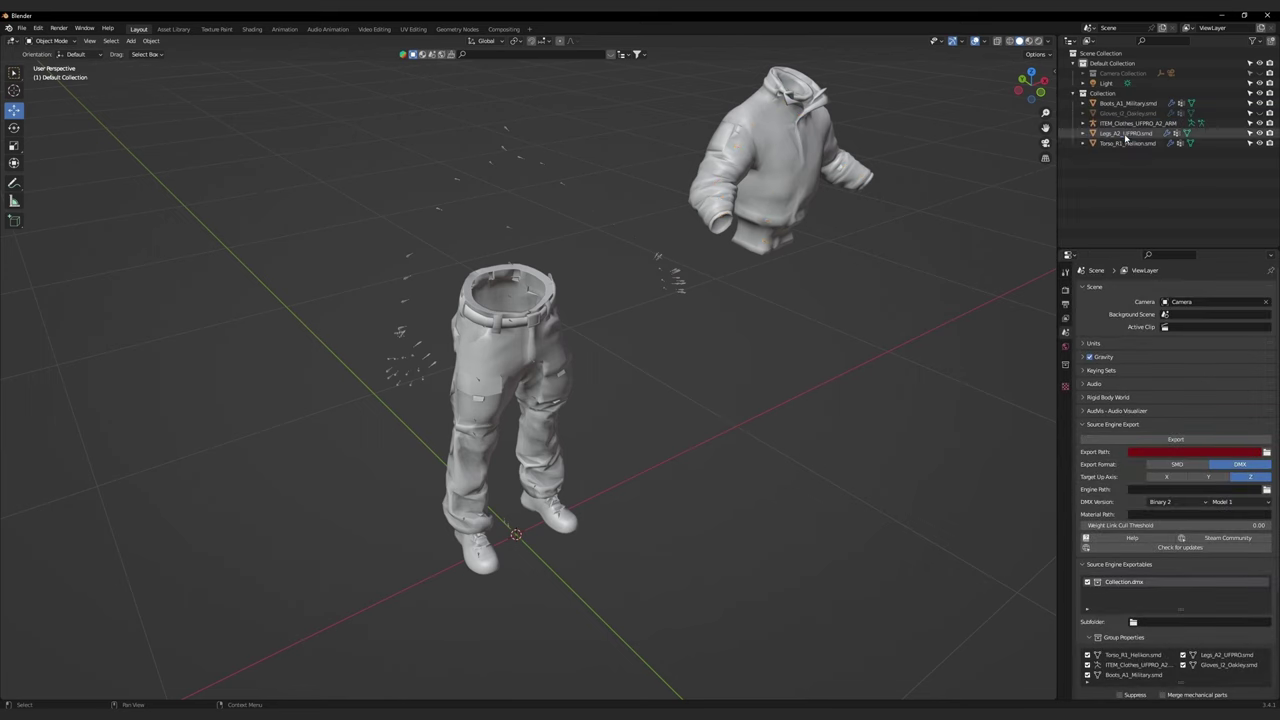
Step: Set the Torso_R1_Helikon mesh's X location to 0 m and unhide the gloves mesh
{"action": "left_click", "coordinate": [787, 149]}
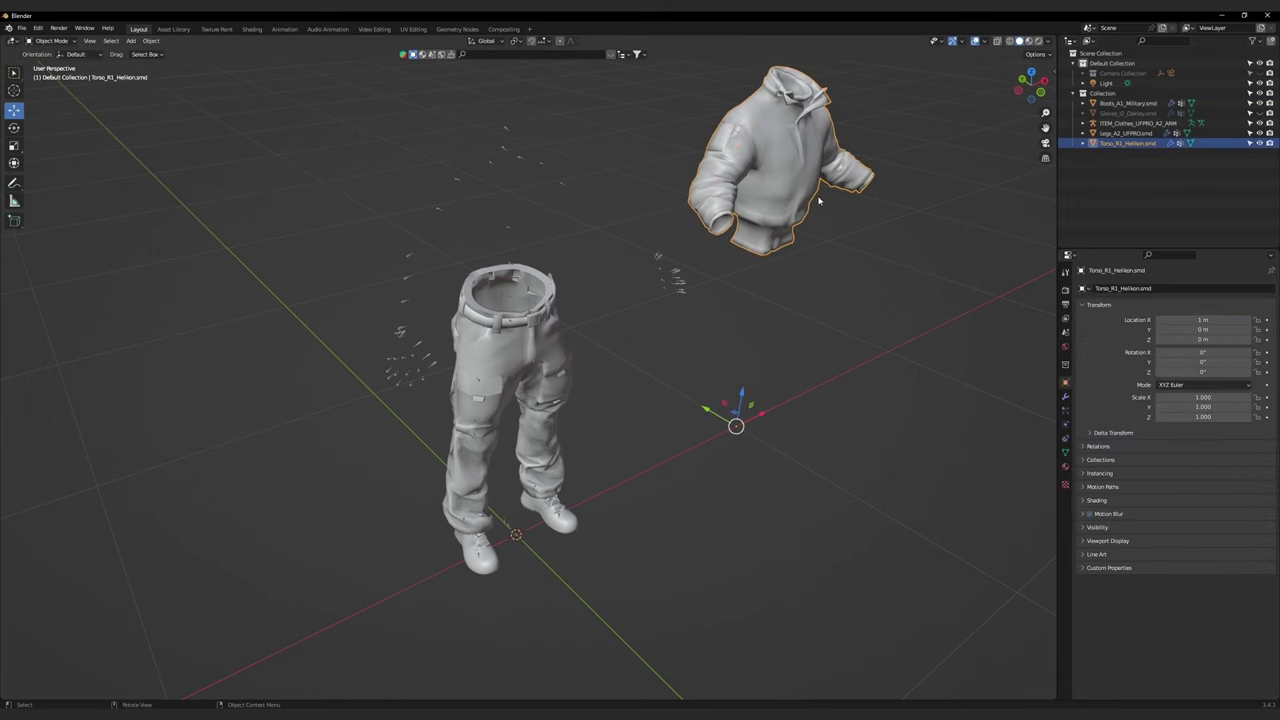
{"action": "left_click", "coordinate": [1212, 320]}
{"action": "key", "text": "Return"}
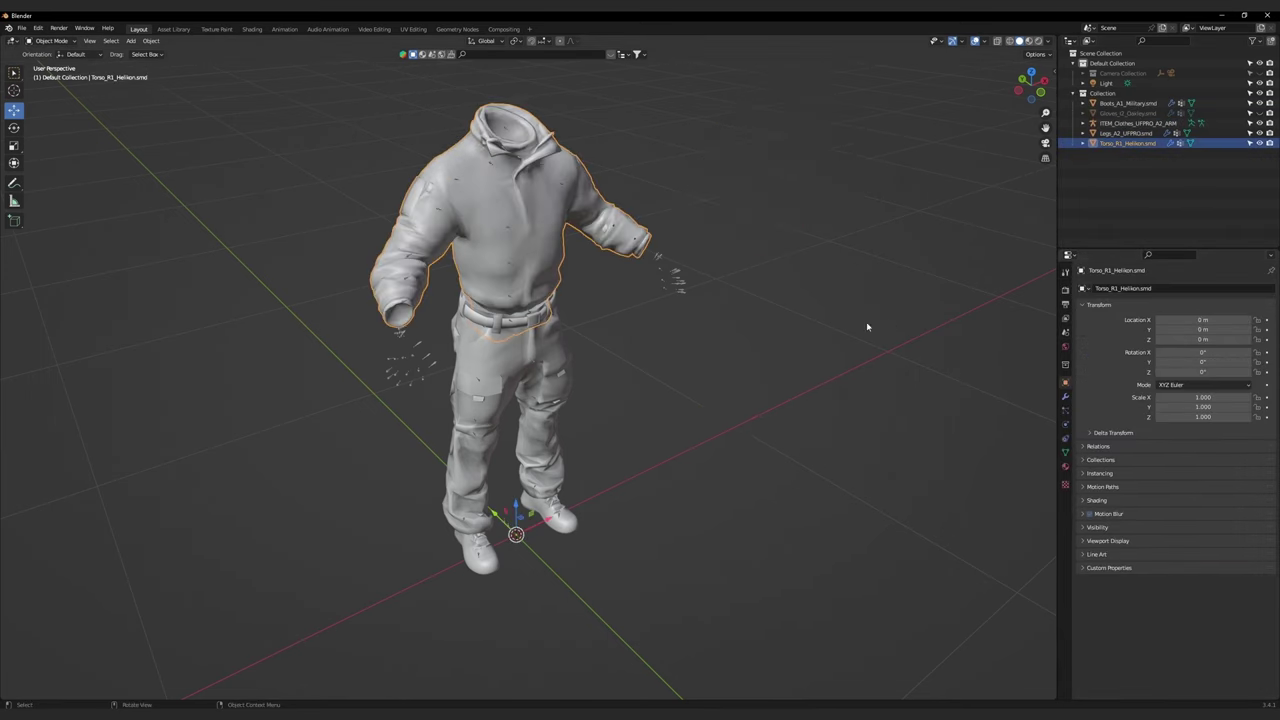
{"action": "middle_click_drag", "start_coordinate": [672, 292], "coordinate": [601, 291]}
{"action": "left_click", "coordinate": [1259, 113]}
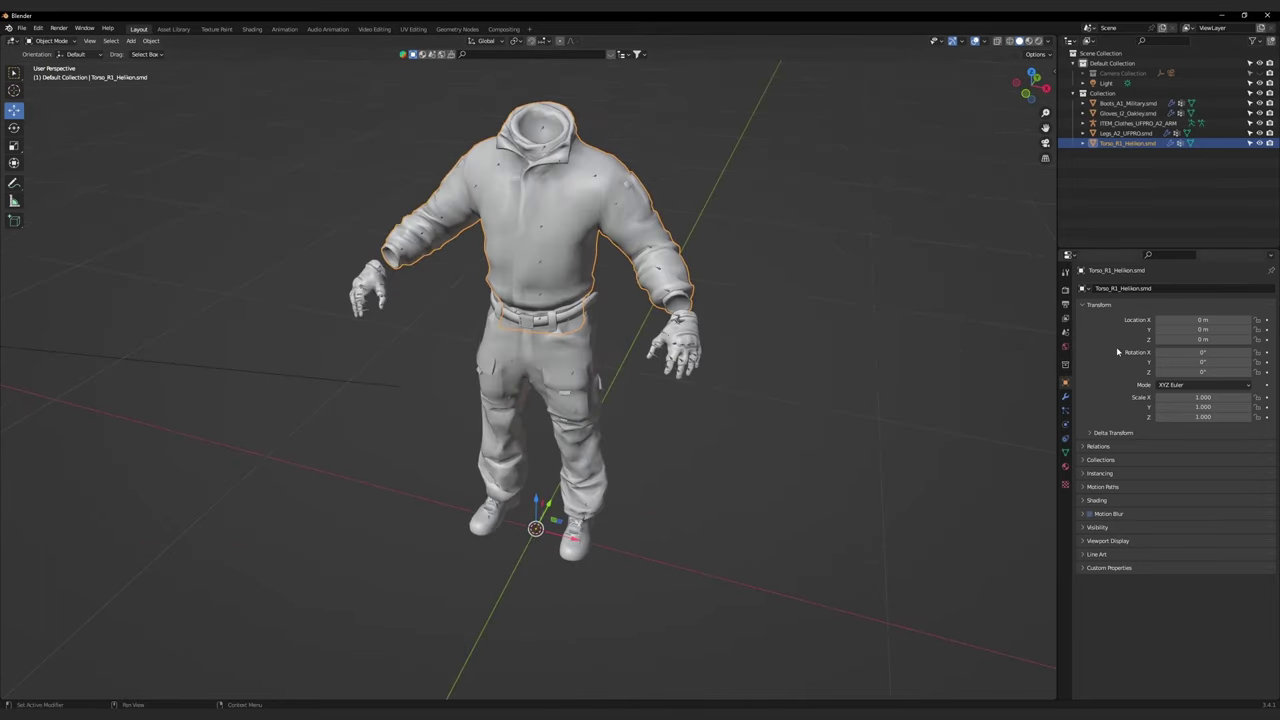
Step: Rename the ITEM_Clothes_UFPRO_A2_ARM armature to Main Armature
{"action": "double_click", "coordinate": [1144, 124]}
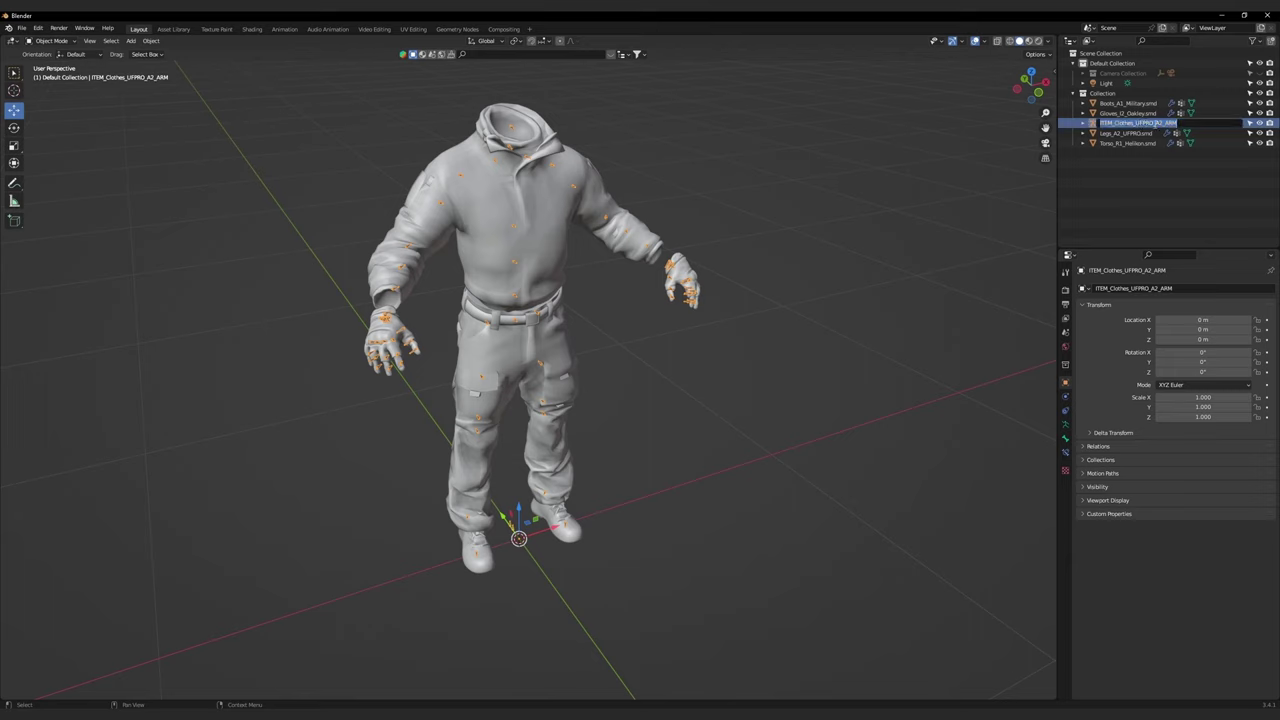
{"action": "type", "text": "Main A"}
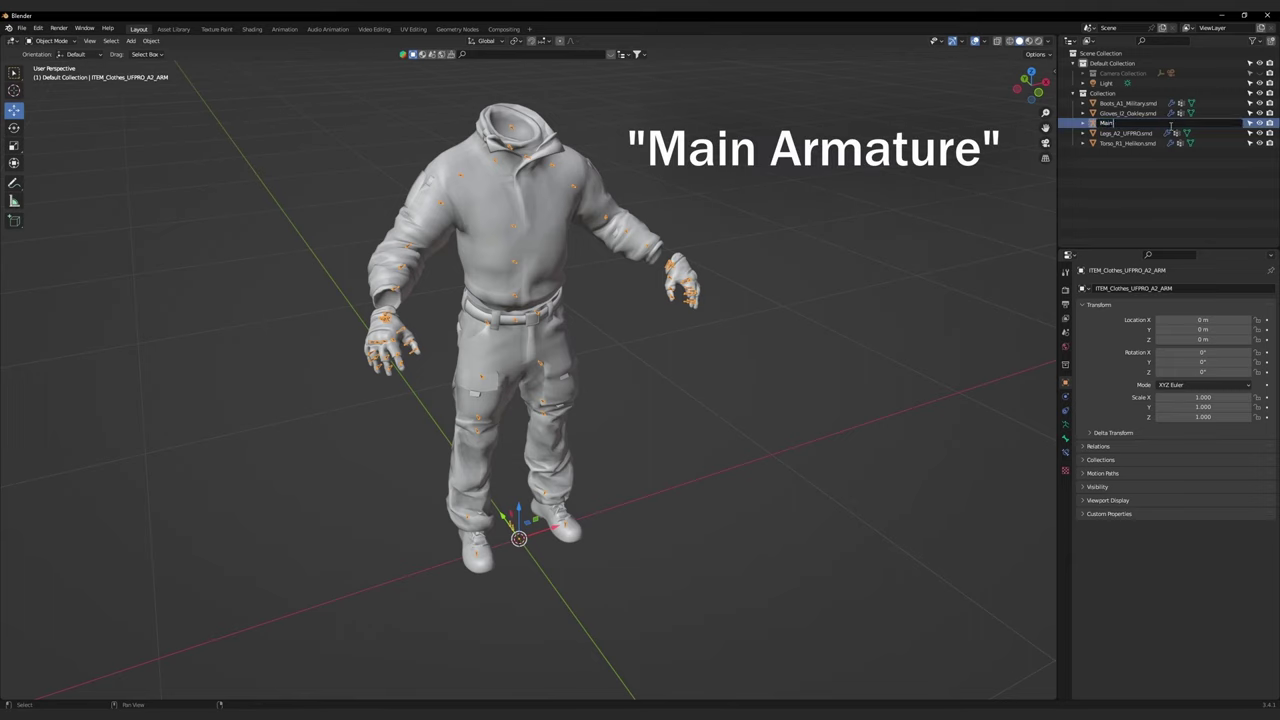
{"action": "type", "text": "rmature"}
{"action": "key", "text": "Return"}
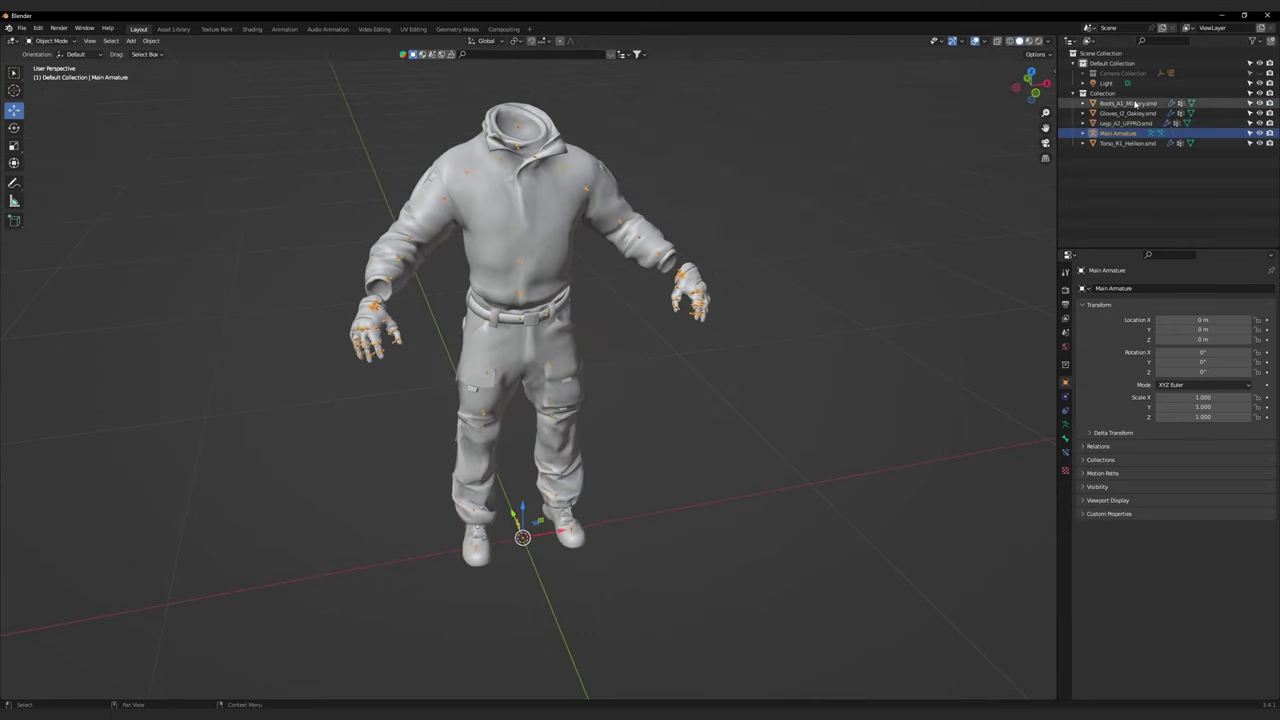
Step: Parent the boots, gloves, legs and torso meshes to Main Armature
{"action": "left_click", "coordinate": [1136, 105]}
{"action": "left_click", "coordinate": [1131, 124], "text": "shift"}
{"action": "left_click", "coordinate": [1128, 143], "text": "ctrl"}
{"action": "left_click", "coordinate": [1118, 133], "text": "ctrl"}
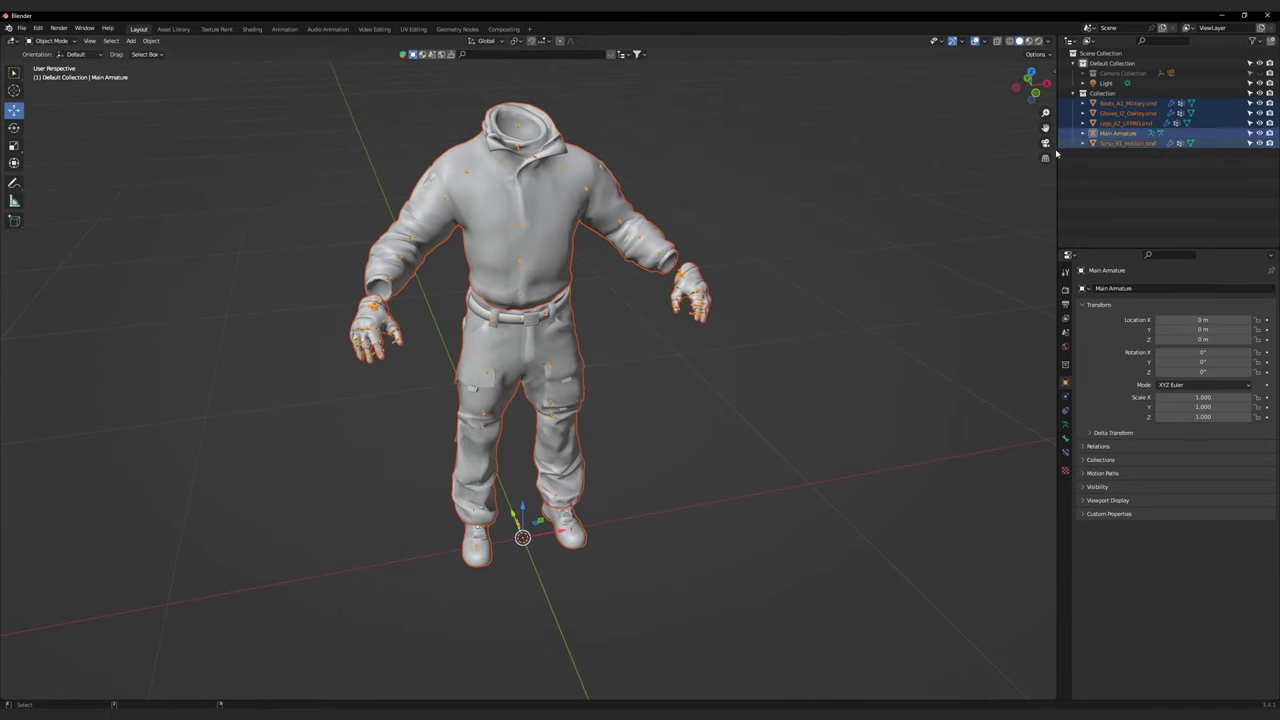
{"action": "right_click", "coordinate": [560, 265]}
{"action": "mouse_move", "coordinate": [590, 265]}
{"action": "left_click", "coordinate": [643, 268]}
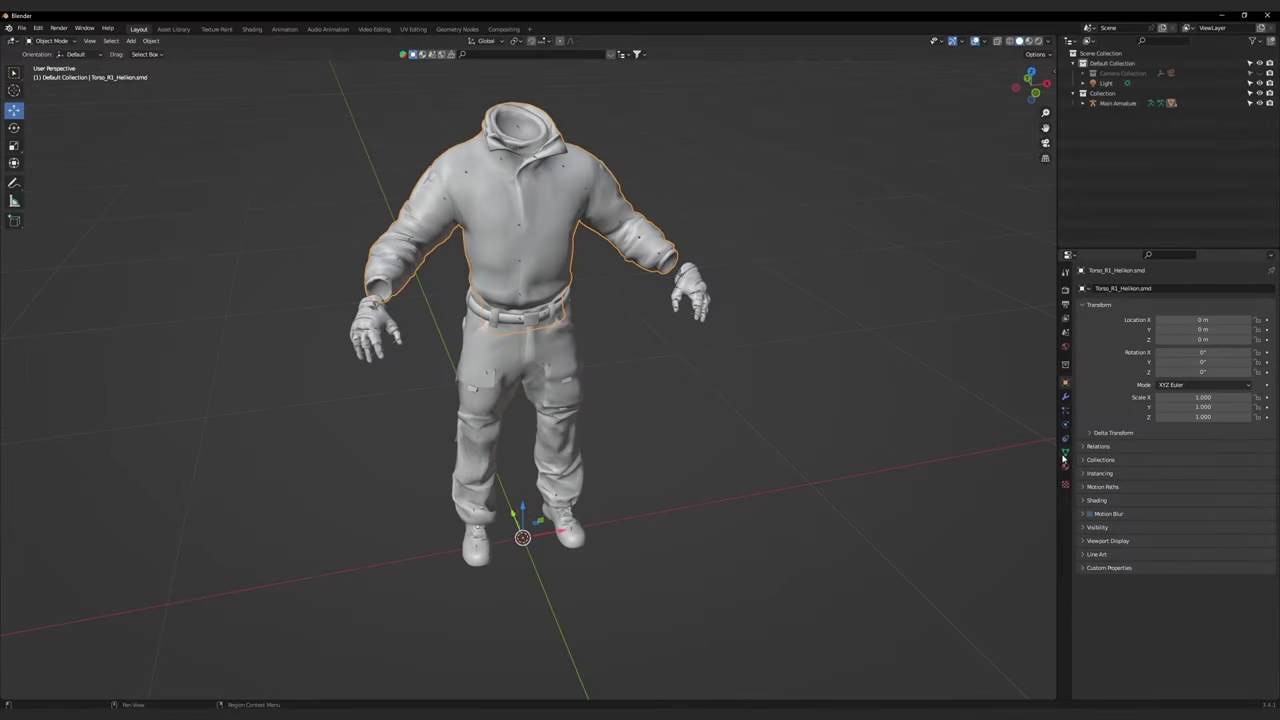
Step: Review the torso mesh's vertex groups and check the matching left upper arm bone of Main Armature in Pose Mode
{"action": "left_click", "coordinate": [1065, 455]}
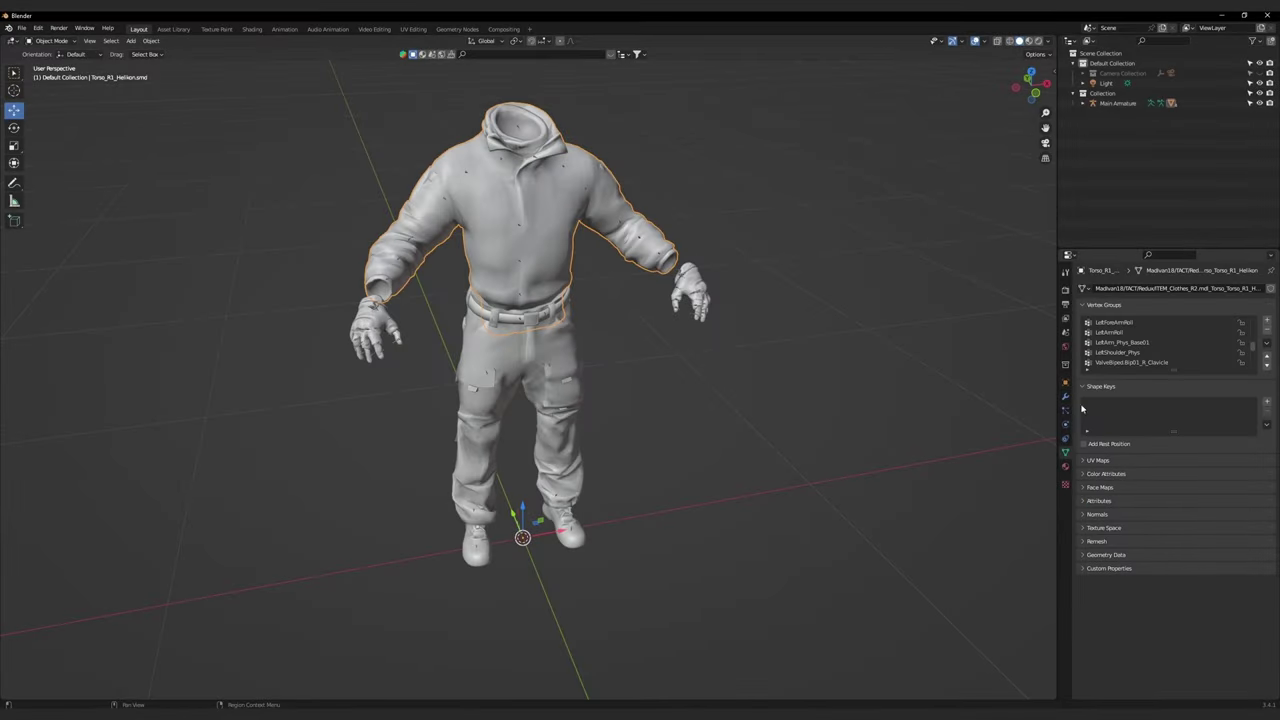
{"action": "scroll", "coordinate": [1140, 340], "scroll_direction": "up", "scroll_amount": 5}
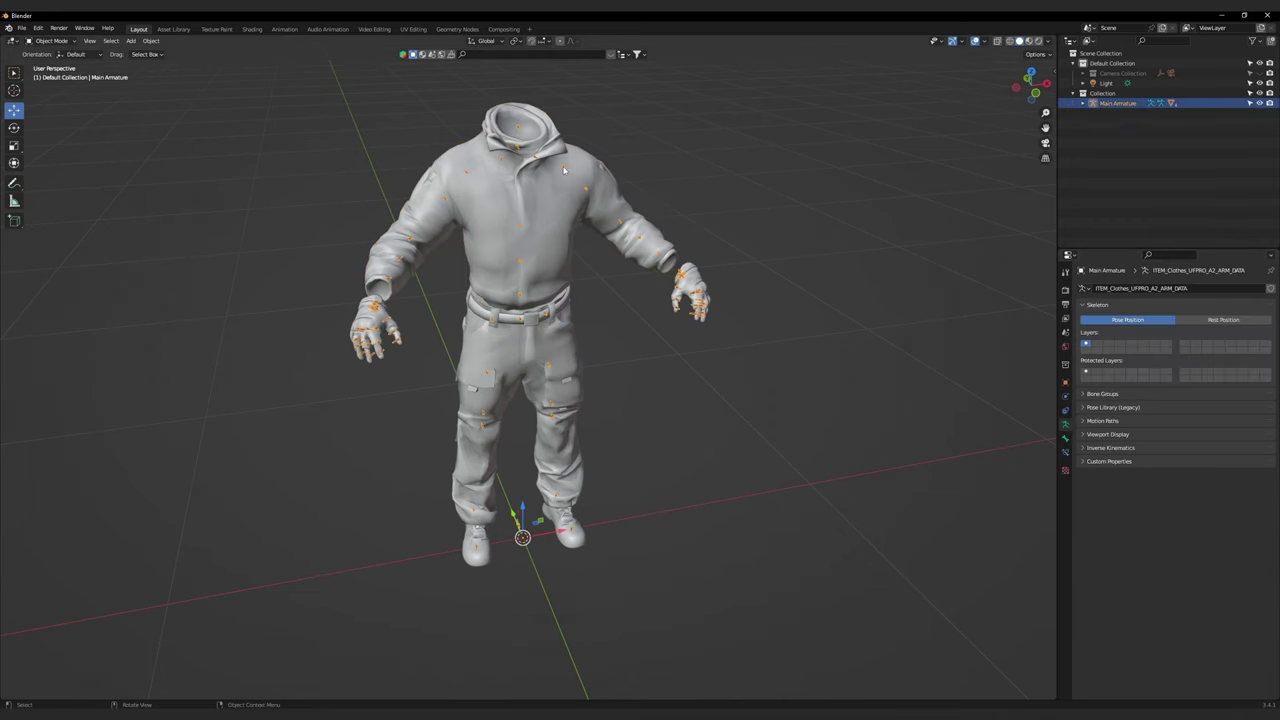
{"action": "left_click", "coordinate": [563, 165]}
{"action": "left_click_drag", "start_coordinate": [563, 165], "coordinate": [560, 210]}
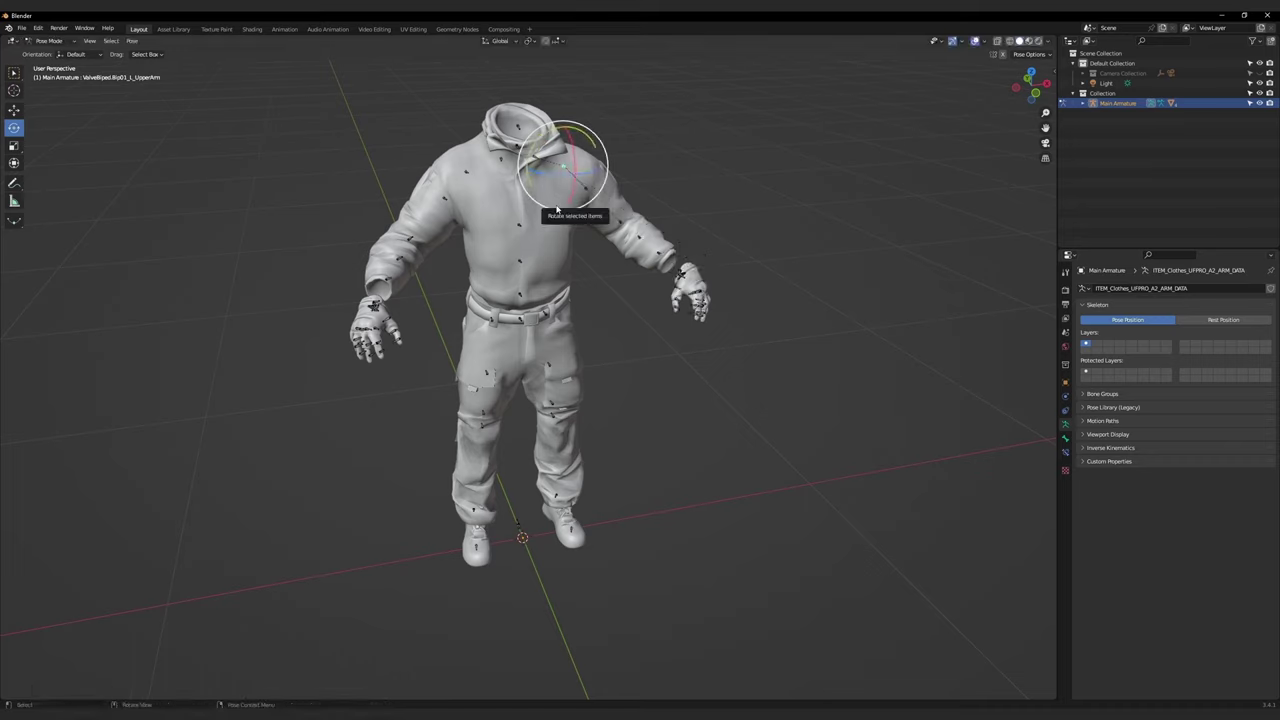
{"action": "key", "text": "ctrl+Tab"}
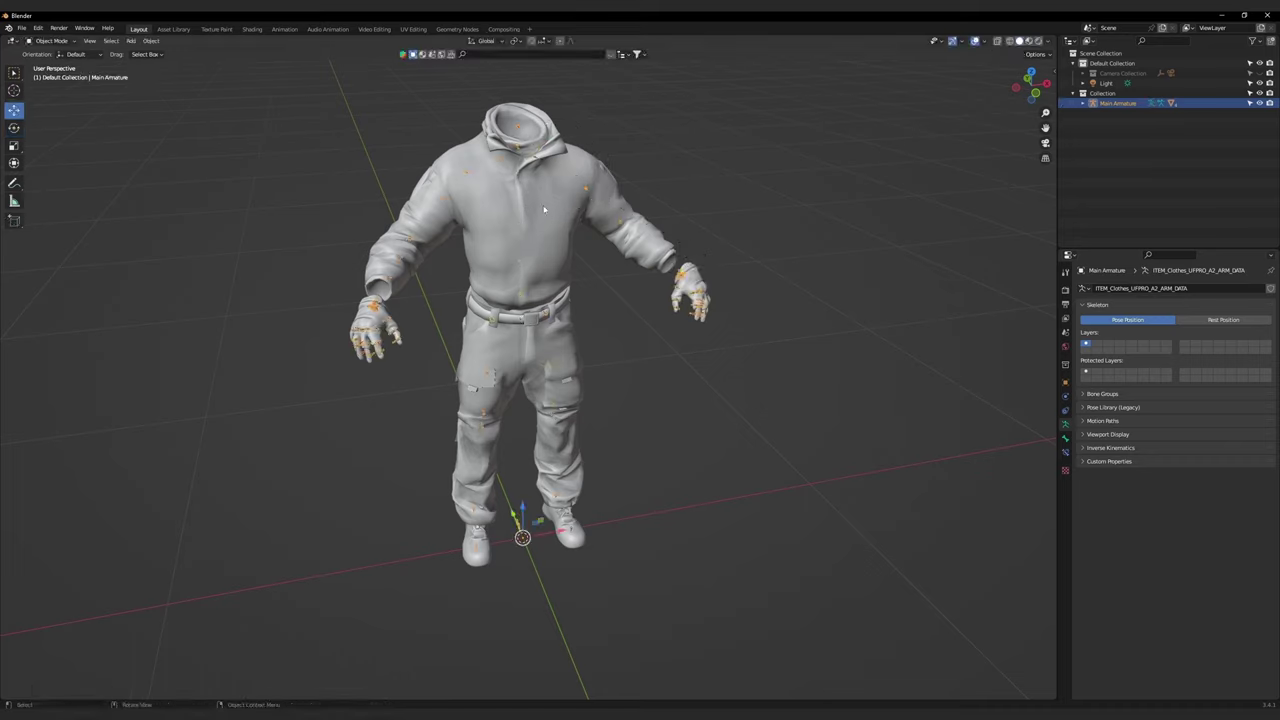
Step: Set Main Armature as the target object of the torso mesh's Armature modifier
{"action": "left_click", "coordinate": [545, 208]}
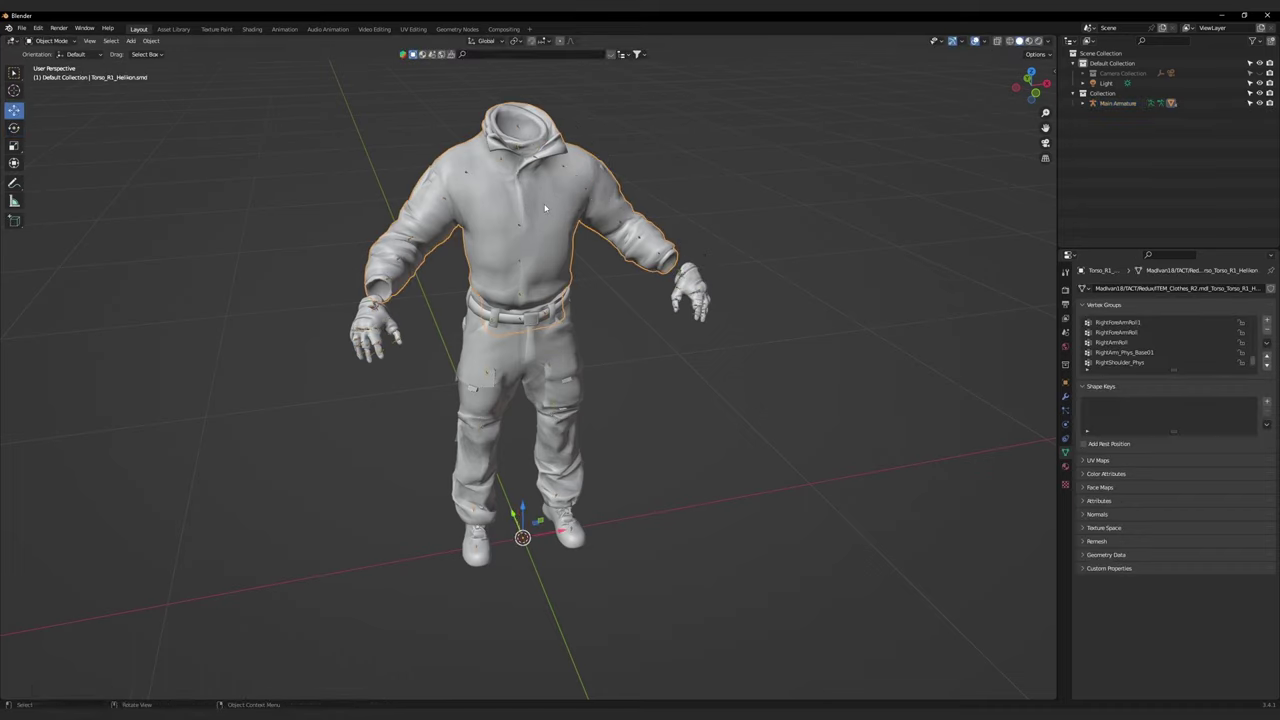
{"action": "left_click", "coordinate": [1066, 398]}
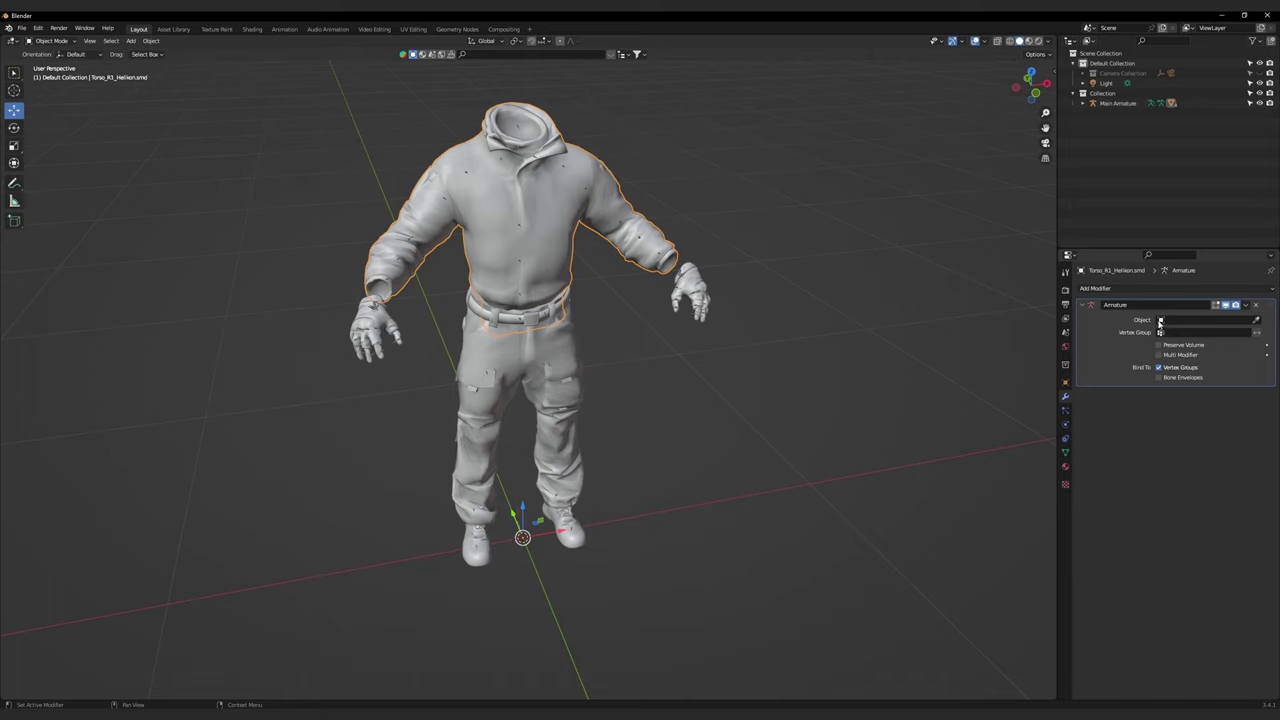
{"action": "left_click", "coordinate": [1188, 320]}
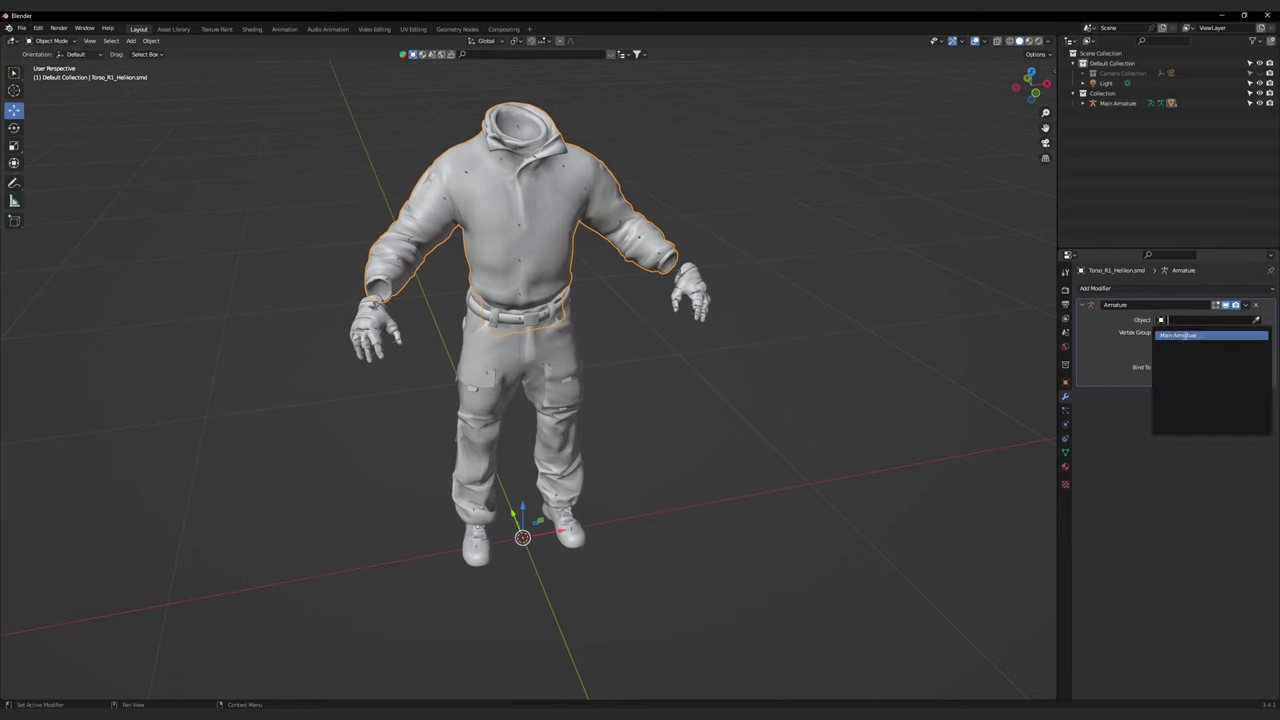
{"action": "left_click", "coordinate": [1185, 335]}
Step: Test the torso binding by rotating the left upper arm bone of Main Armature in Pose Mode
{"action": "left_click", "coordinate": [566, 167]}
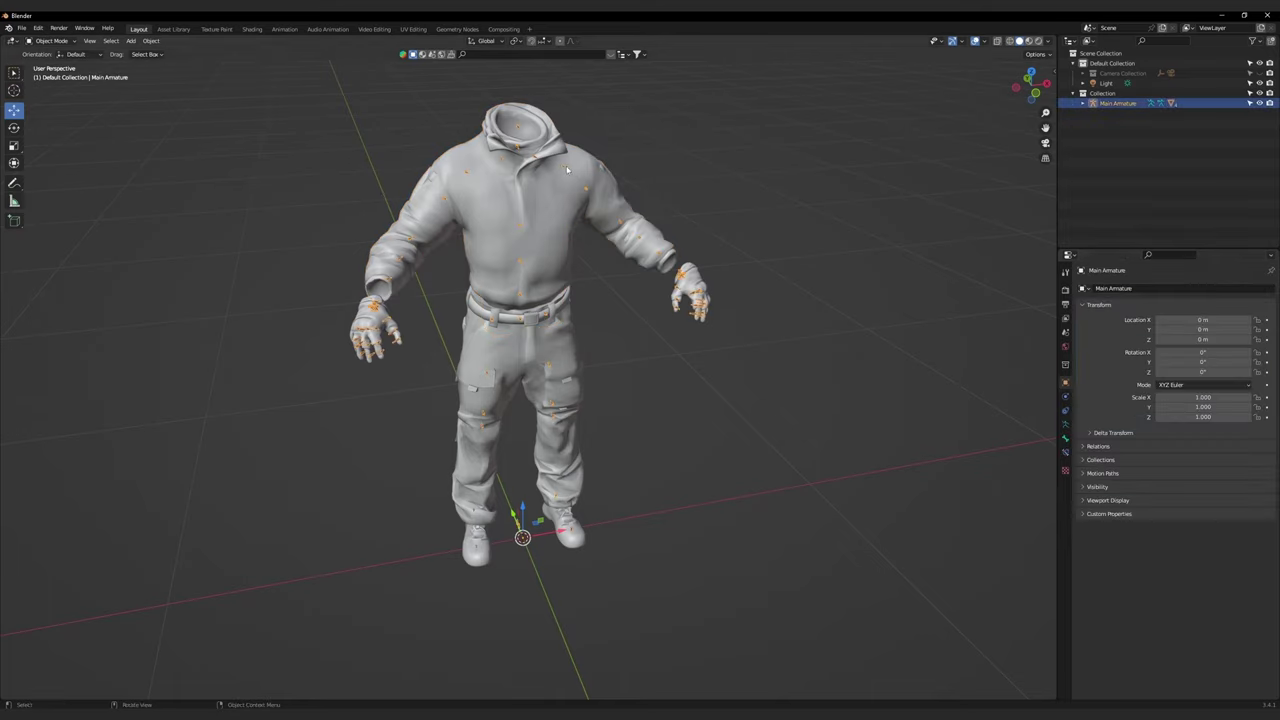
{"action": "key", "text": "ctrl+Tab"}
{"action": "left_click", "coordinate": [565, 170]}
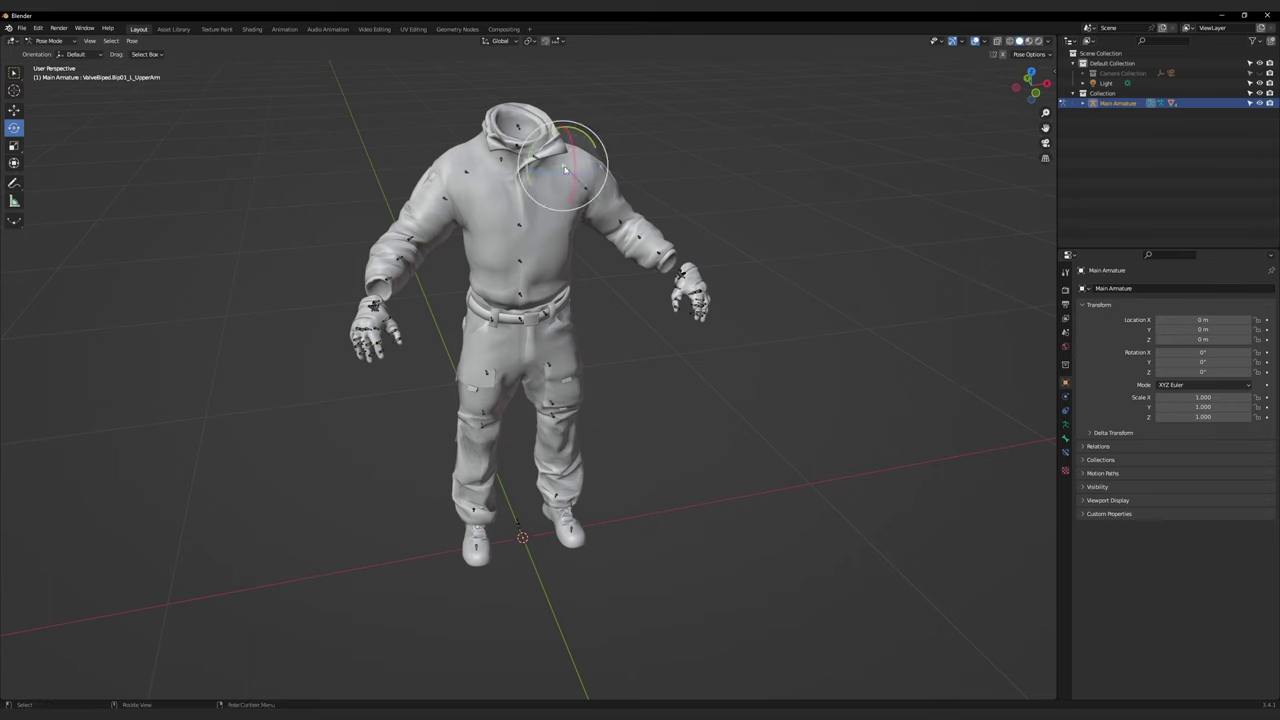
{"action": "mouse_move", "coordinate": [562, 160]}
{"action": "left_mouse_down"}
{"action": "mouse_move", "coordinate": [596, 190]}
{"action": "mouse_move", "coordinate": [550, 158]}
{"action": "mouse_move", "coordinate": [554, 143]}
{"action": "left_mouse_up"}
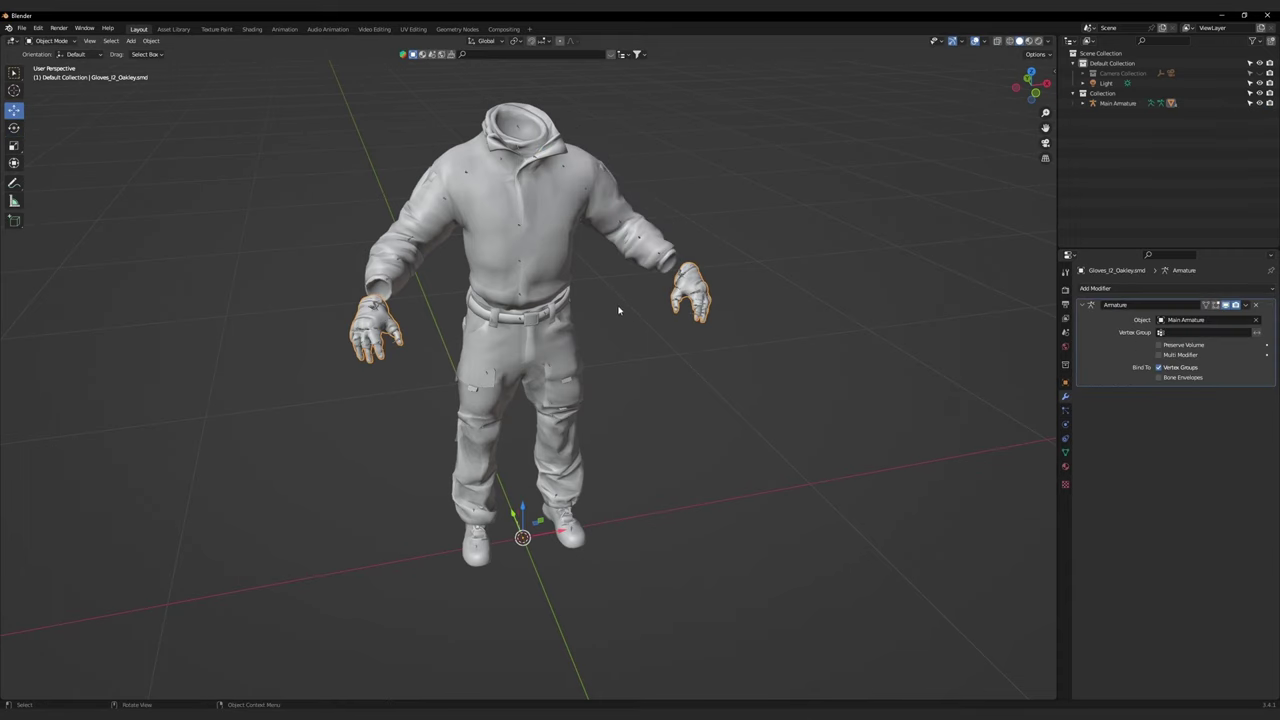
Step: Copy the gloves mesh's Armature modifier to all the other clothing meshes and check it on the legs and boots
{"action": "left_click", "coordinate": [629, 357]}
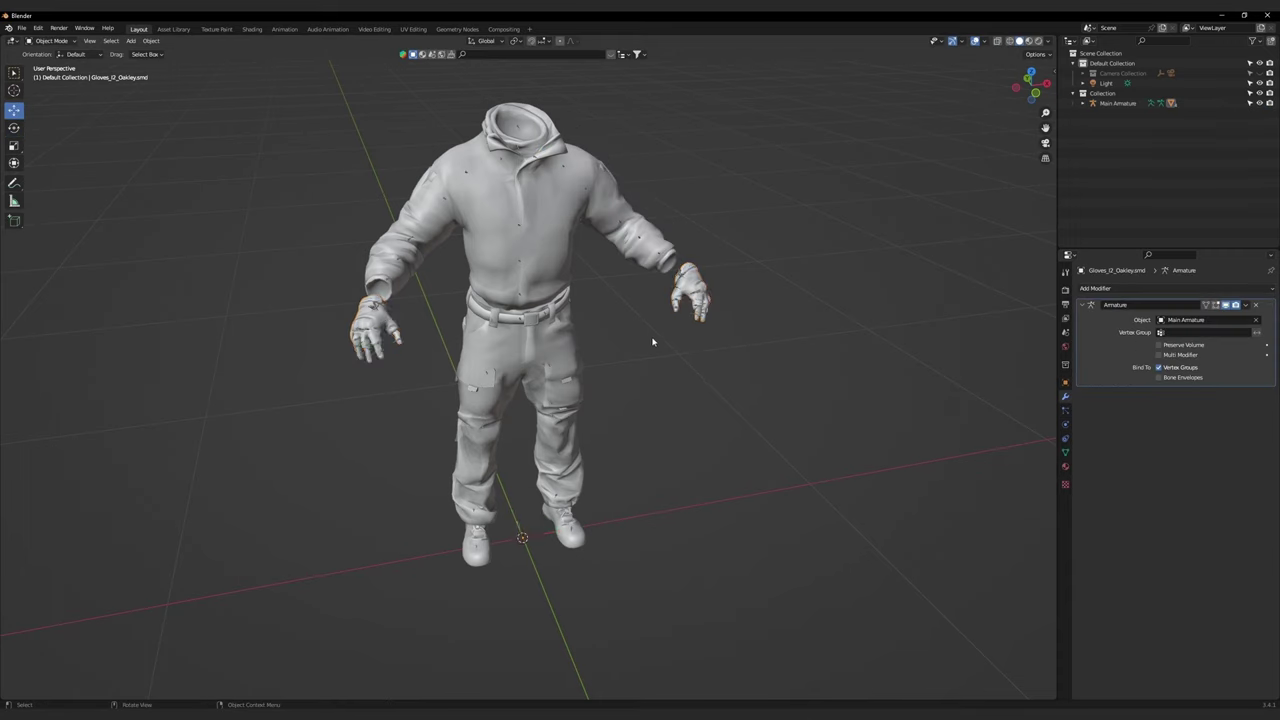
{"action": "left_click_drag", "start_coordinate": [234, 103], "coordinate": [905, 625]}
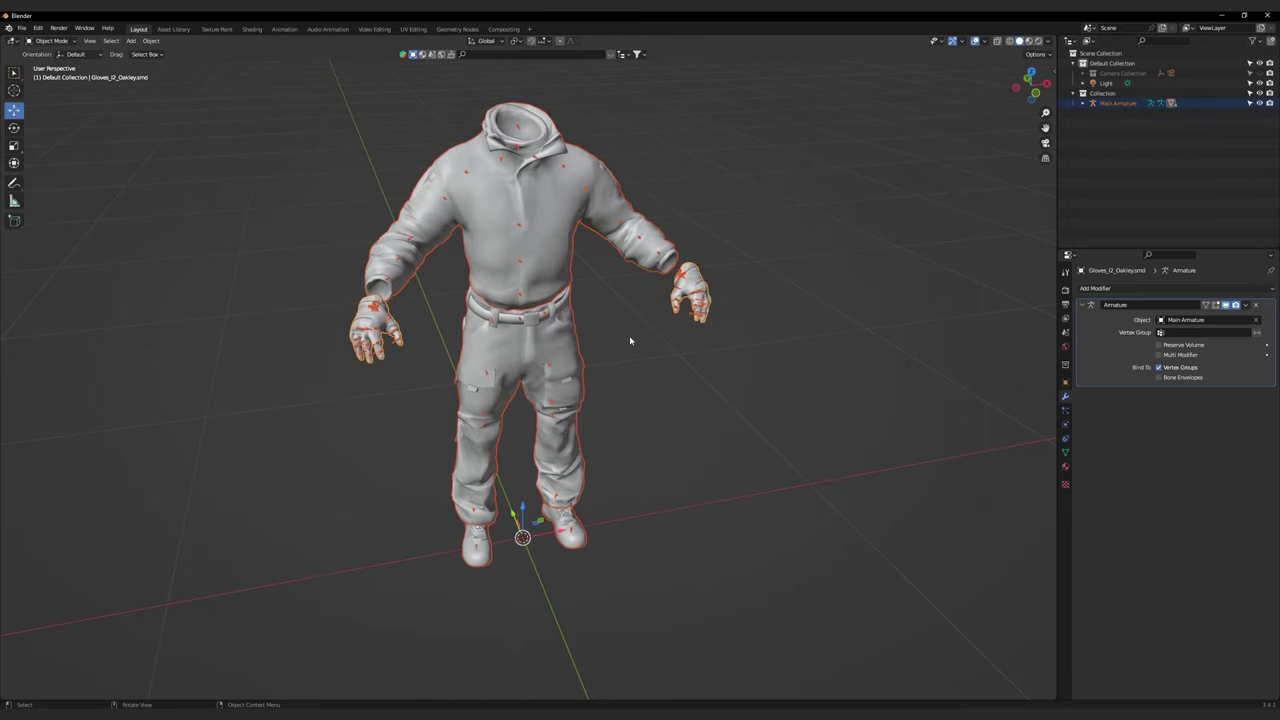
{"action": "key", "text": "ctrl+l"}
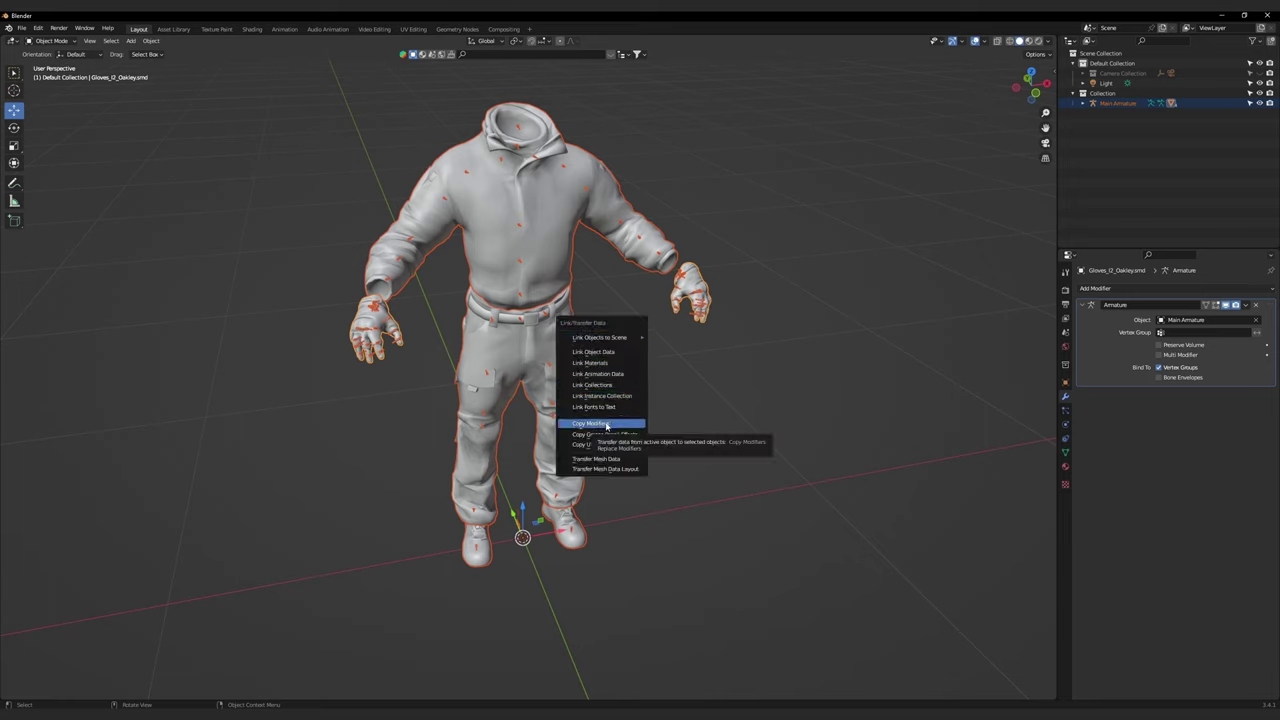
{"action": "left_click", "coordinate": [606, 426]}
{"action": "left_click", "coordinate": [570, 494]}
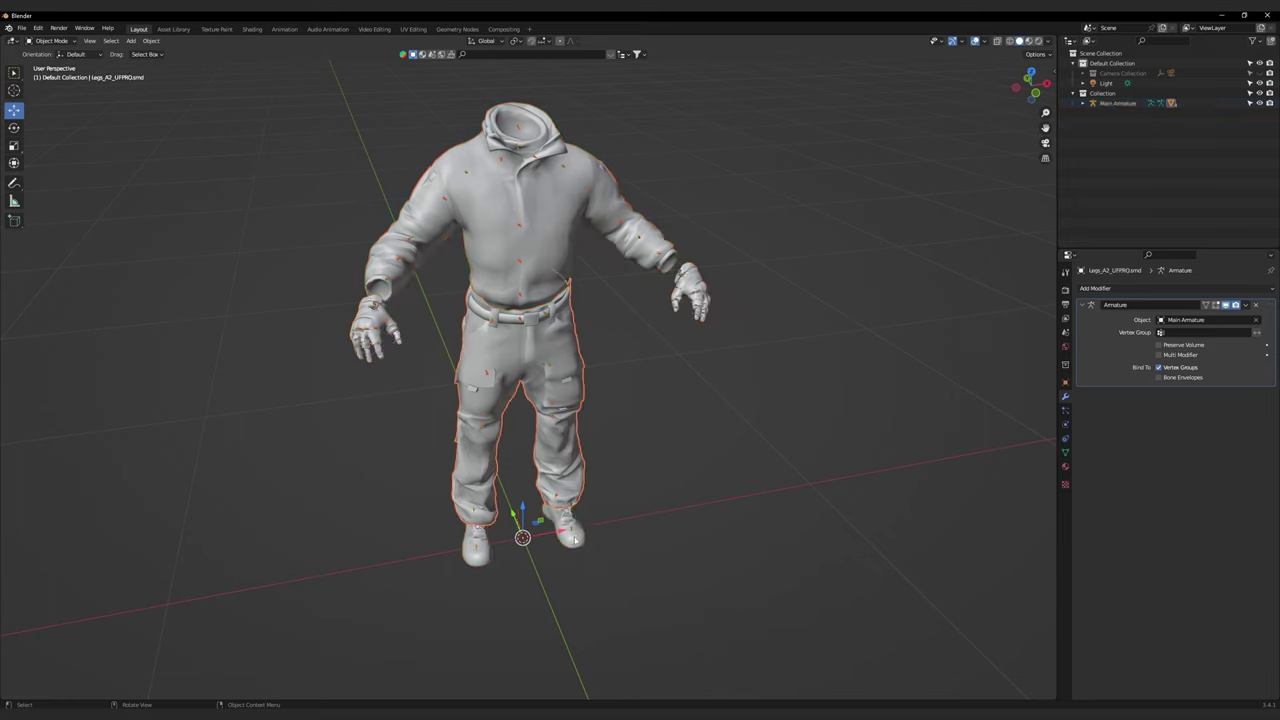
{"action": "left_click", "coordinate": [575, 539]}
Step: Test the legs' deformation by rotating the left and right thigh bones of Main Armature in Pose Mode, cancelling each rotation
{"action": "left_click", "coordinate": [549, 370]}
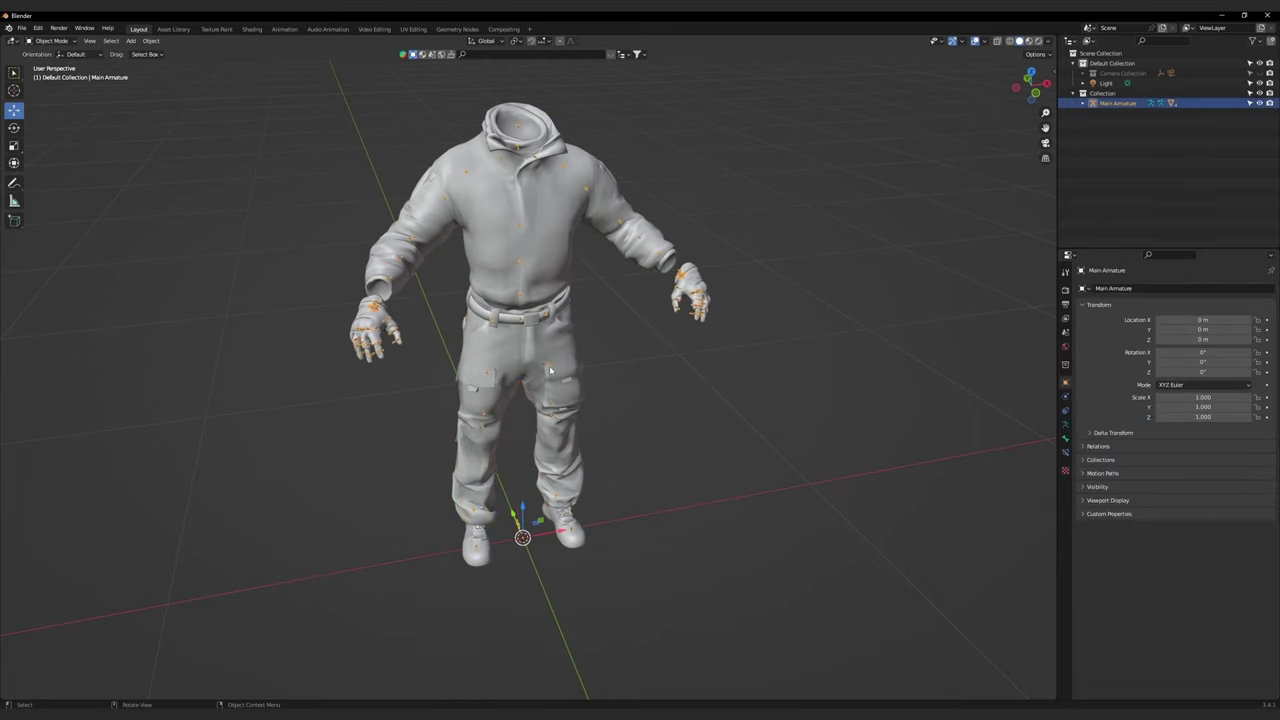
{"action": "left_click", "coordinate": [493, 280]}
{"action": "left_click", "coordinate": [518, 226]}
{"action": "key", "text": "ctrl+Tab"}
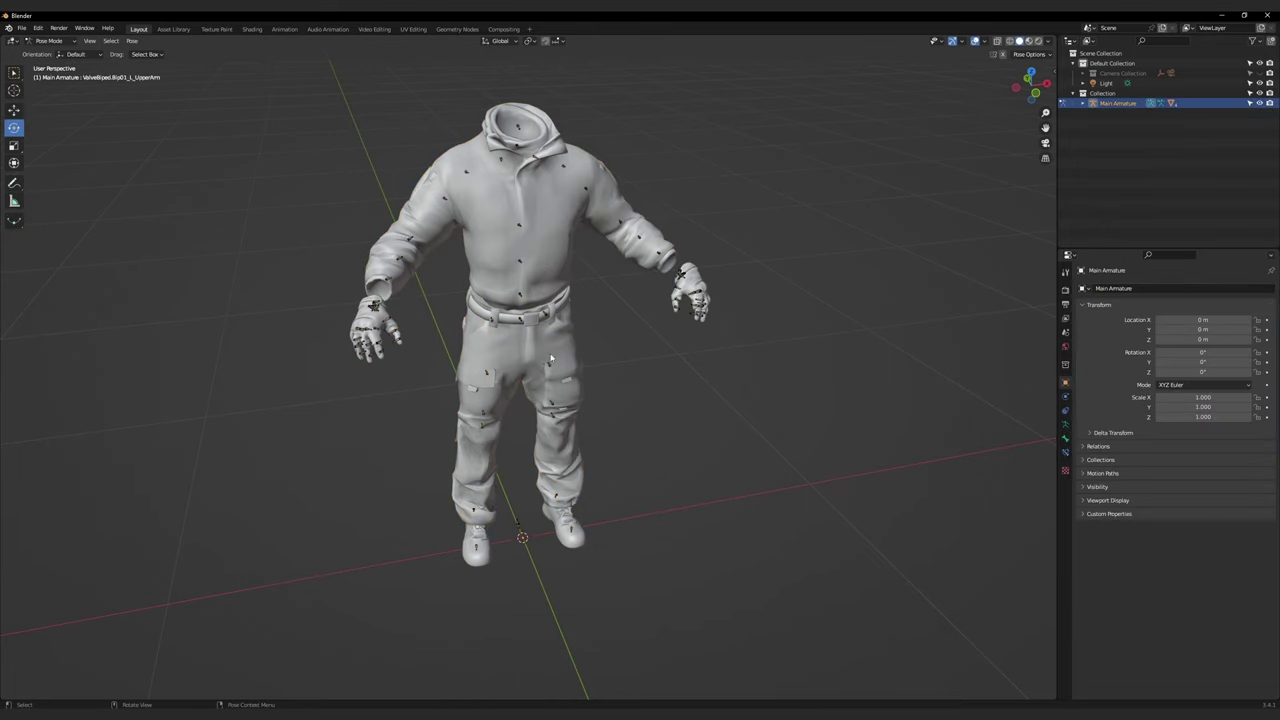
{"action": "left_click", "coordinate": [548, 320]}
{"action": "left_click_drag", "start_coordinate": [544, 303], "coordinate": [482, 302]}
{"action": "right_click", "coordinate": [551, 294]}
{"action": "left_click", "coordinate": [489, 318]}
{"action": "right_click", "coordinate": [482, 302]}
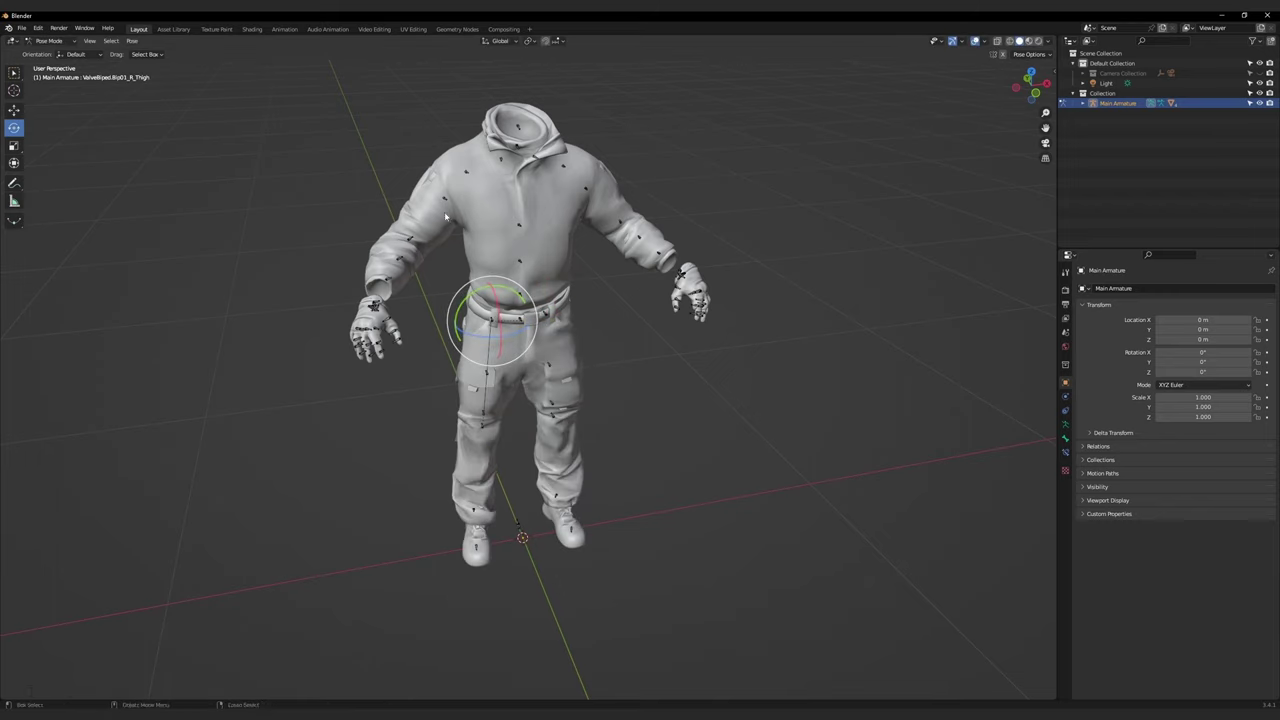
Step: Test-rotate the right upper arm bone of Main Armature, then undo the rotation
{"action": "left_click", "coordinate": [465, 174]}
{"action": "mouse_move", "coordinate": [464, 167]}
{"action": "left_mouse_down"}
{"action": "mouse_move", "coordinate": [486, 168]}
{"action": "mouse_move", "coordinate": [464, 152]}
{"action": "mouse_move", "coordinate": [480, 163]}
{"action": "left_mouse_up"}
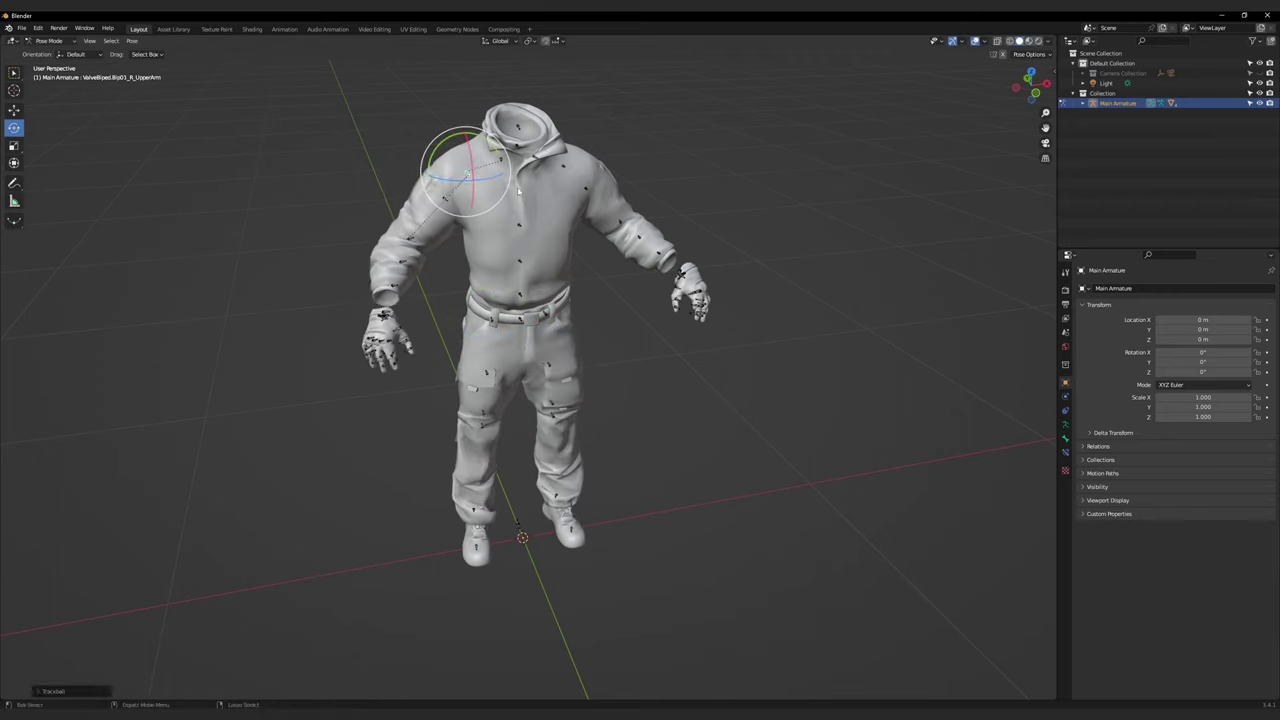
{"action": "key", "text": "ctrl+z"}
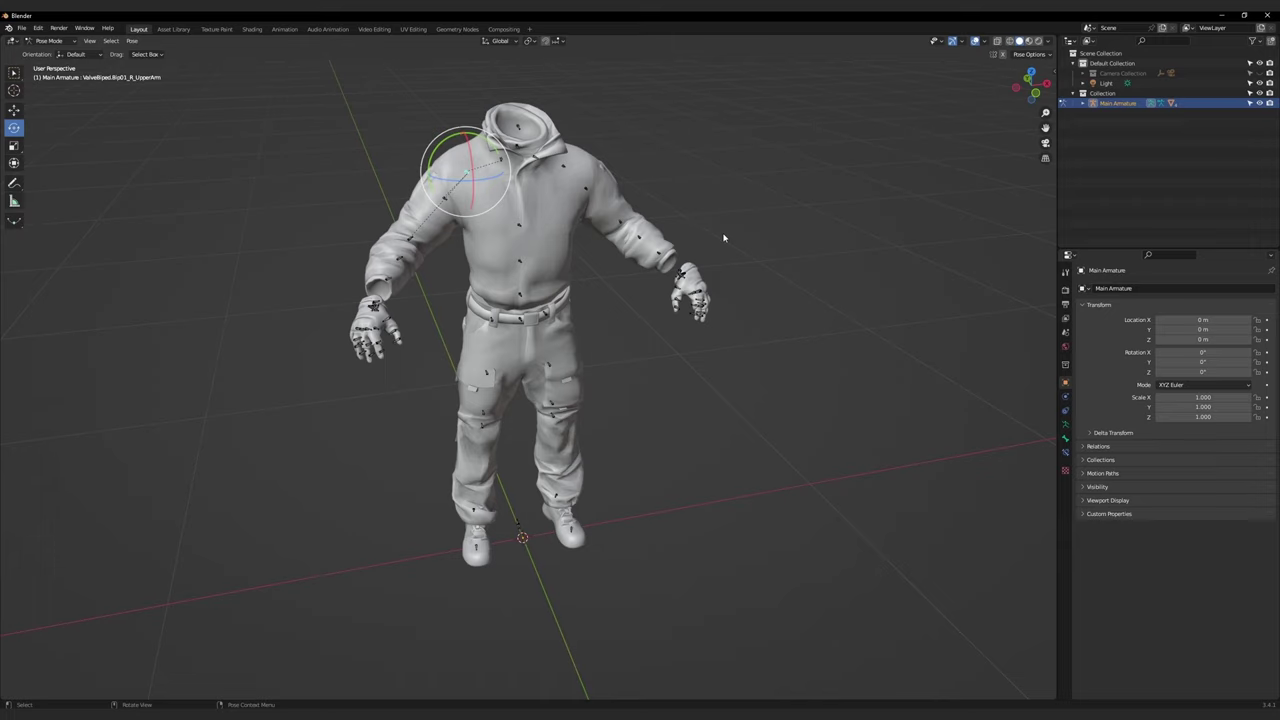